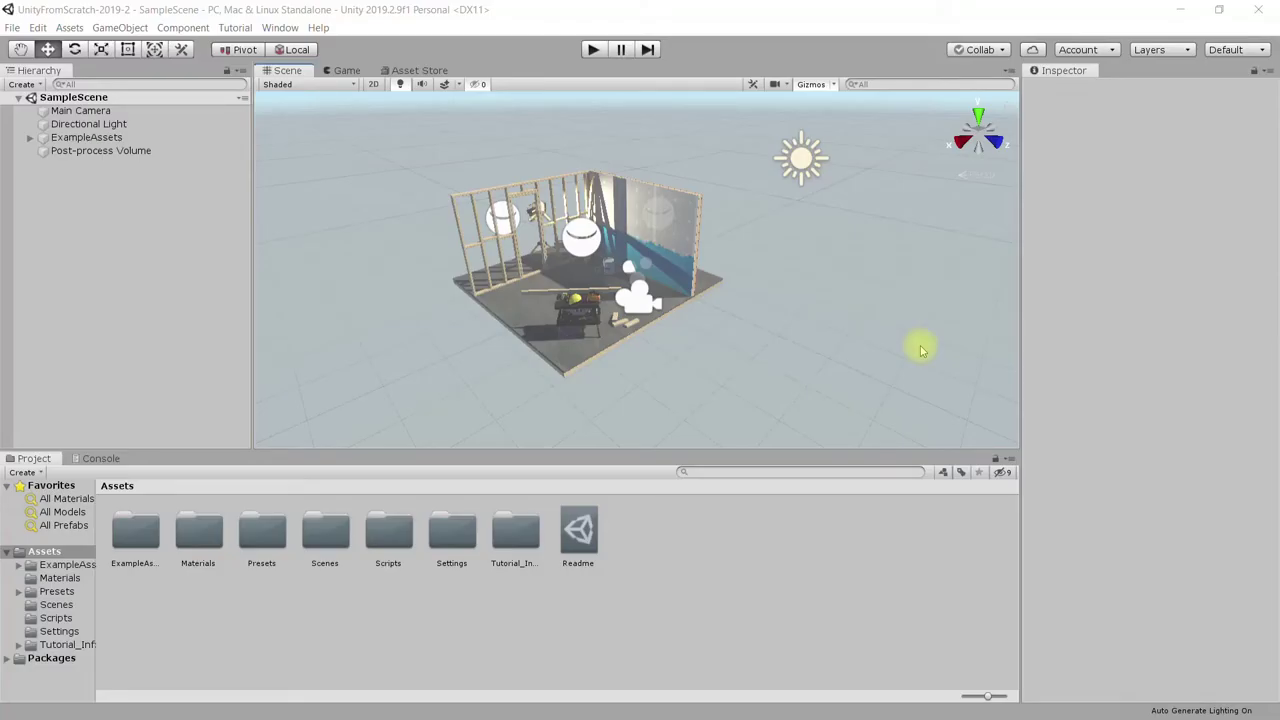
- Select the Workshop Set in the ExampleAssets hierarchy to show its transform in the Inspector
click(545, 330)
click(686, 283)
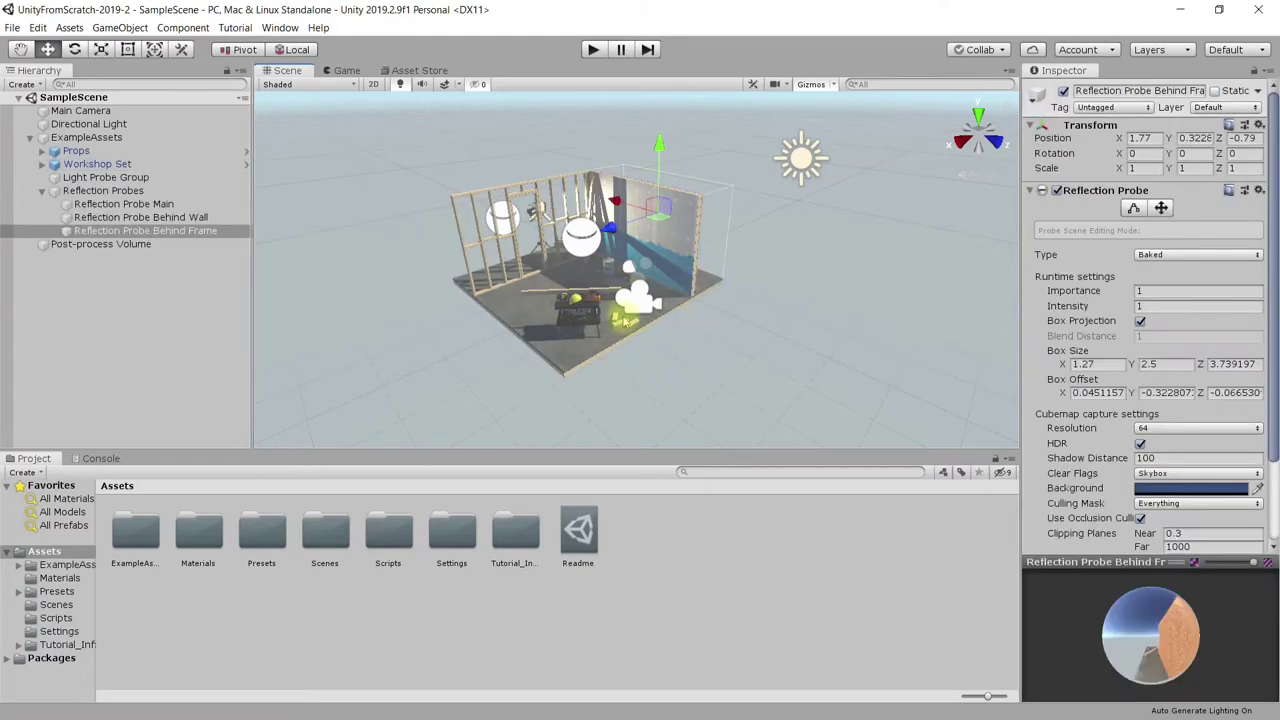
click(517, 243)
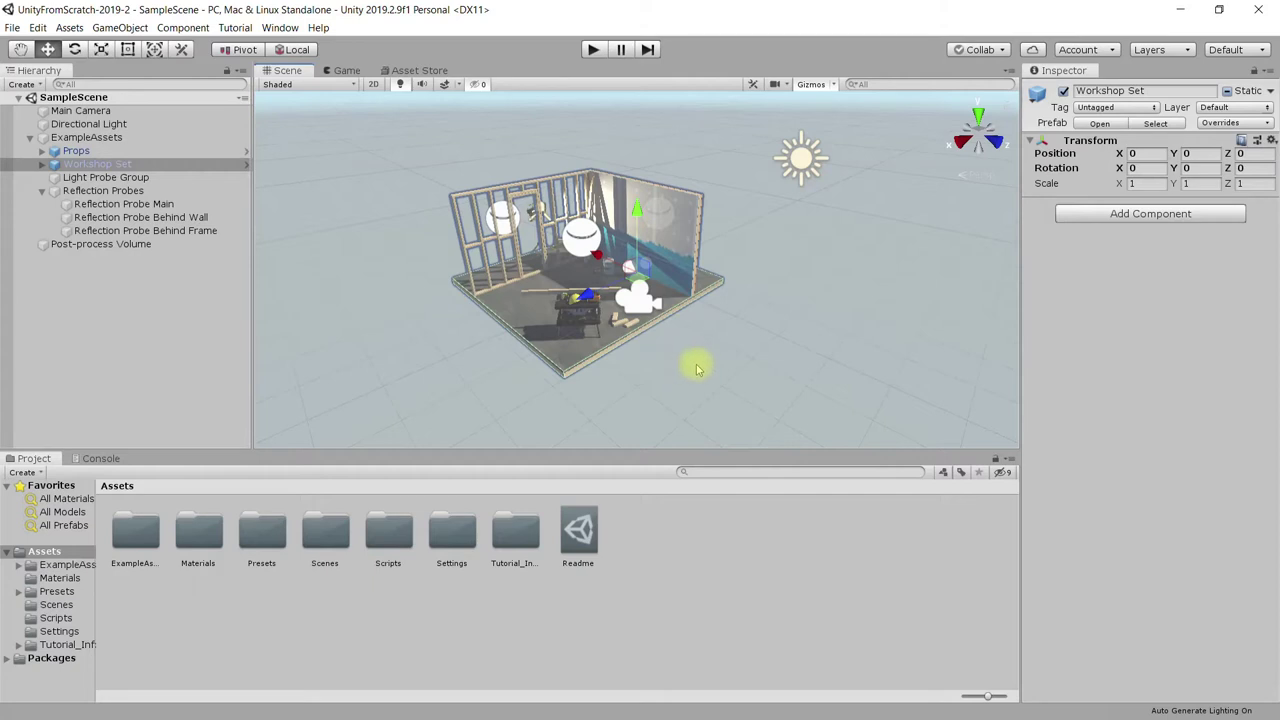
- Zoom deep into the workshop set's interior, then zoom back out to frame the whole set
scroll(686, 369, up, 2)
scroll(686, 369, up, 2)
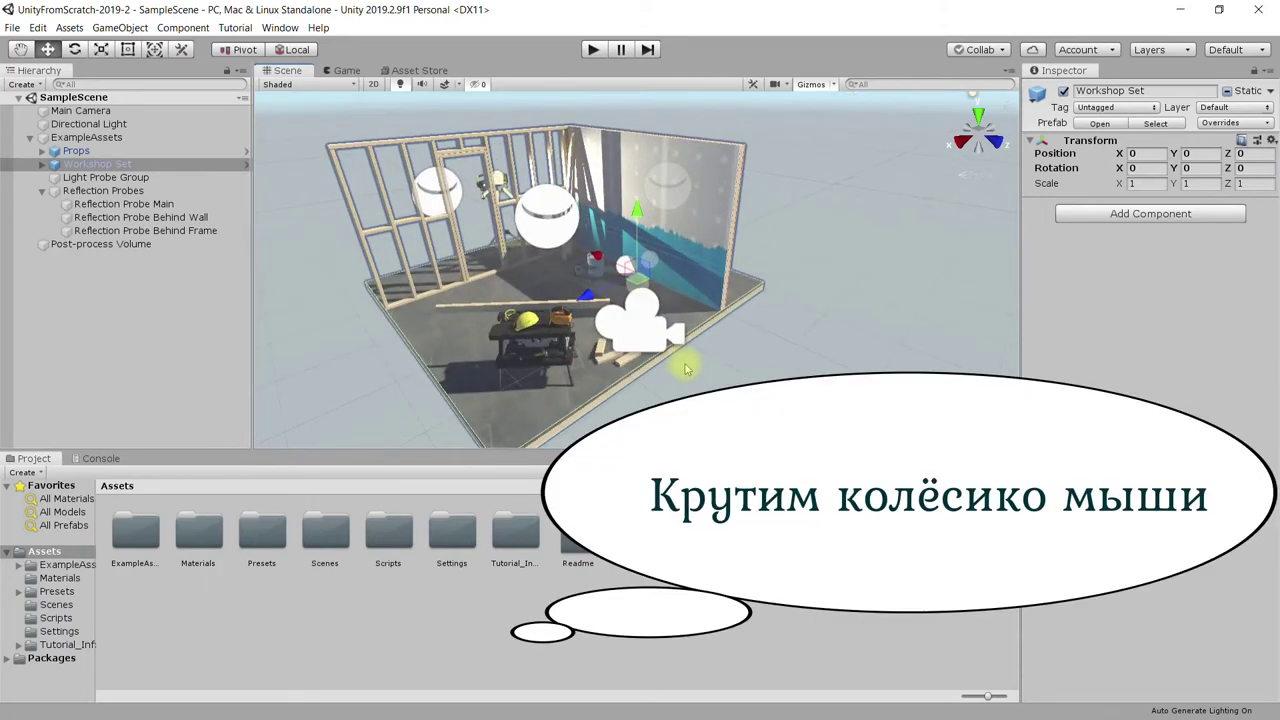
scroll(686, 369, up, 1)
scroll(686, 369, up, 2)
scroll(686, 369, up, 1)
scroll(686, 369, up, 1)
scroll(686, 369, up, 2)
scroll(686, 369, up, 1)
scroll(686, 369, up, 2)
scroll(686, 369, up, 2)
scroll(686, 369, up, 2)
scroll(686, 369, up, 1)
scroll(686, 369, down, 3)
scroll(686, 369, down, 2)
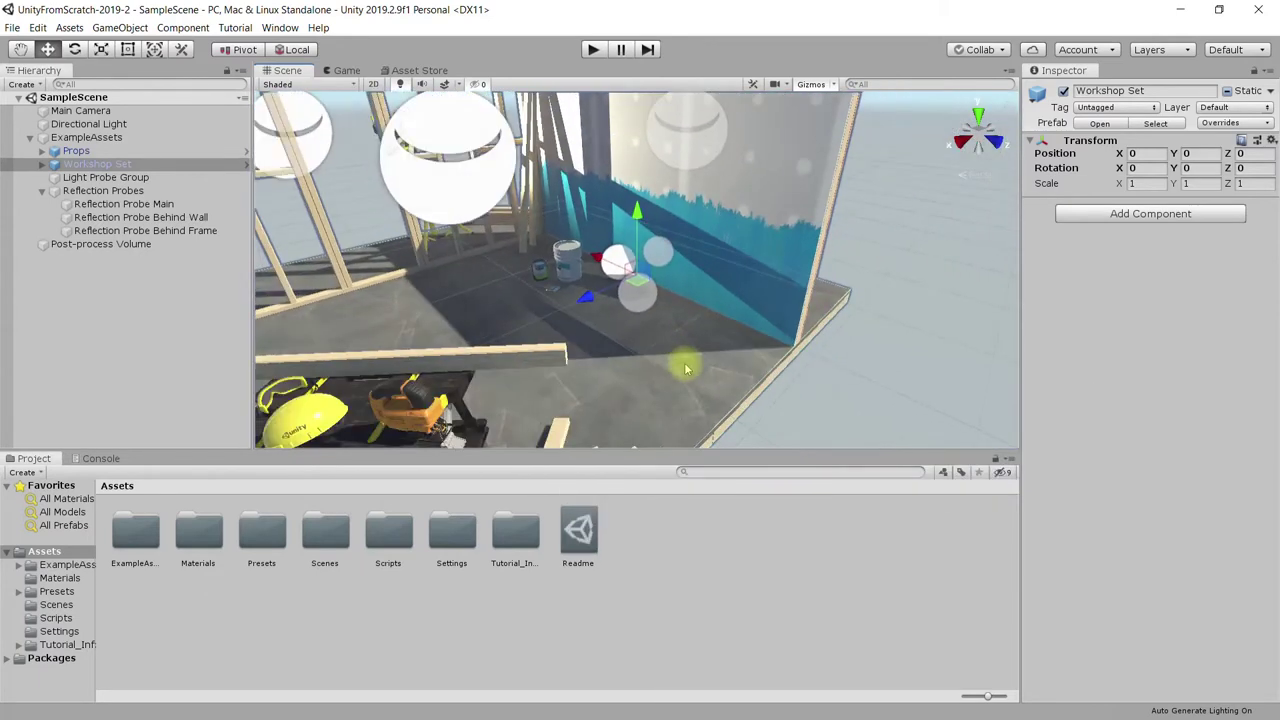
scroll(686, 369, down, 3)
scroll(686, 369, down, 2)
scroll(686, 369, down, 1)
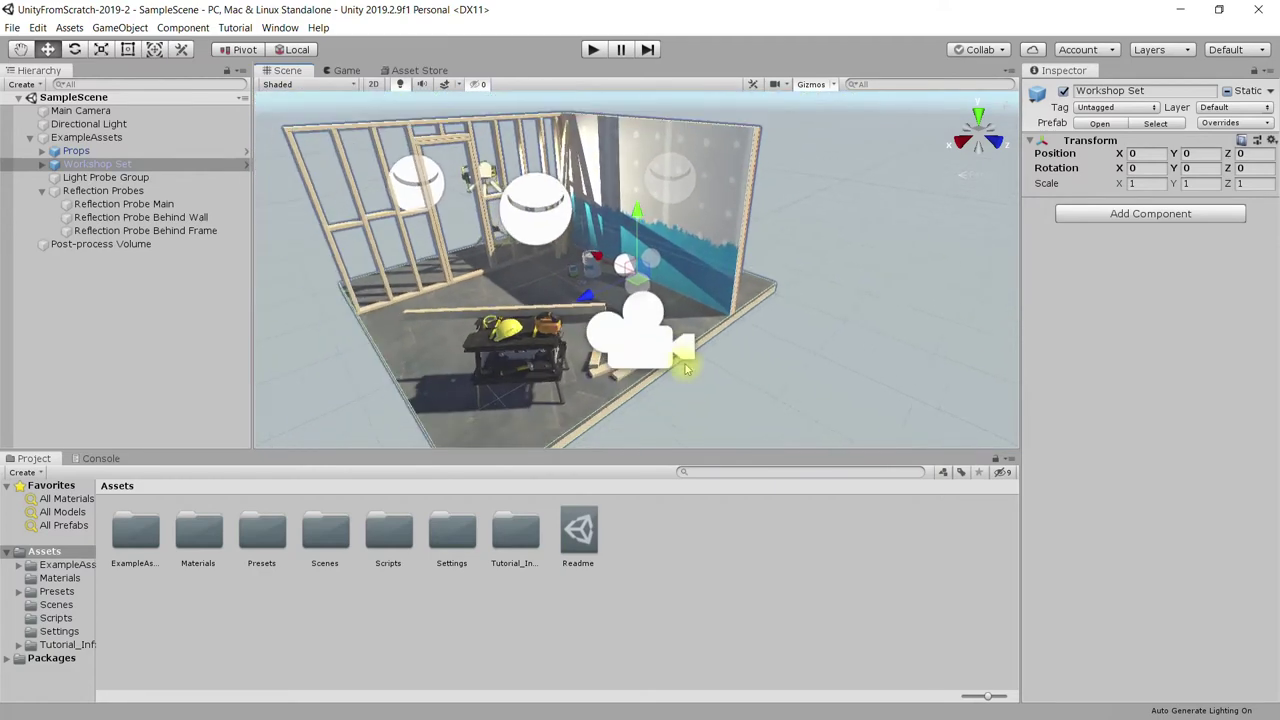
scroll(686, 369, down, 1)
scroll(686, 369, down, 1)
scroll(686, 369, up, 3)
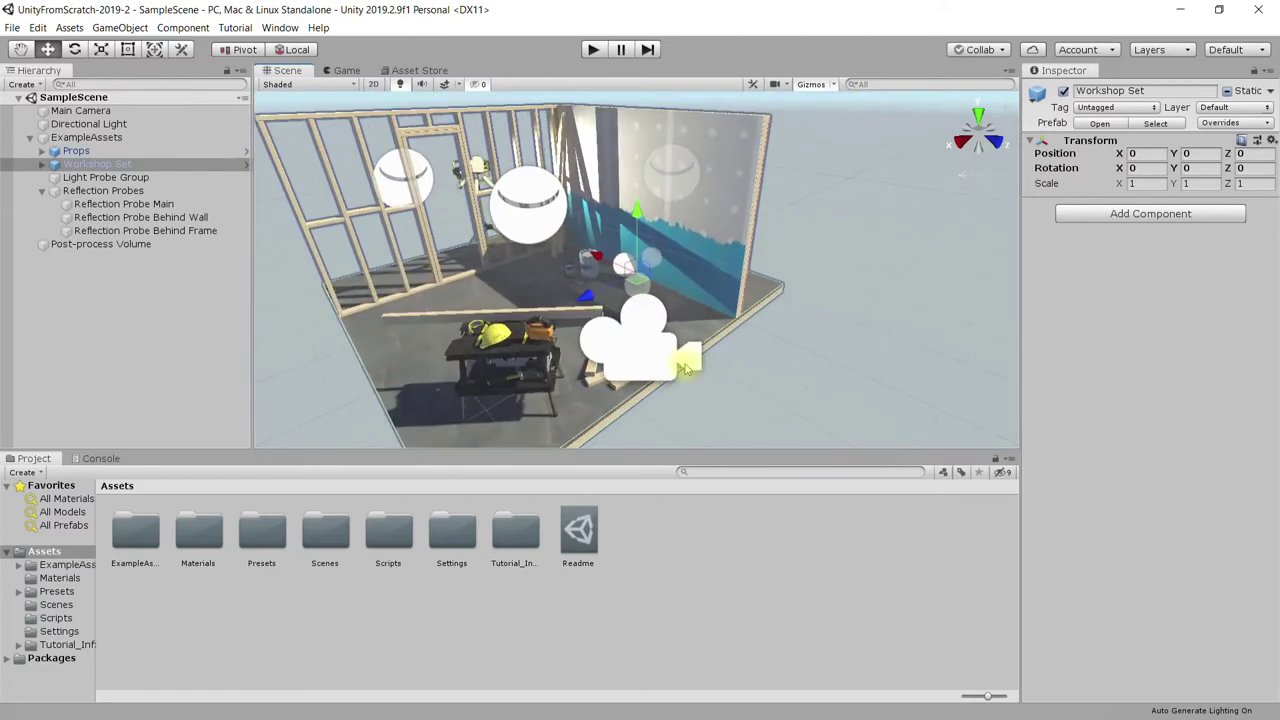
scroll(686, 369, up, 2)
scroll(686, 369, down, 2)
scroll(686, 369, up, 2)
scroll(686, 369, down, 3)
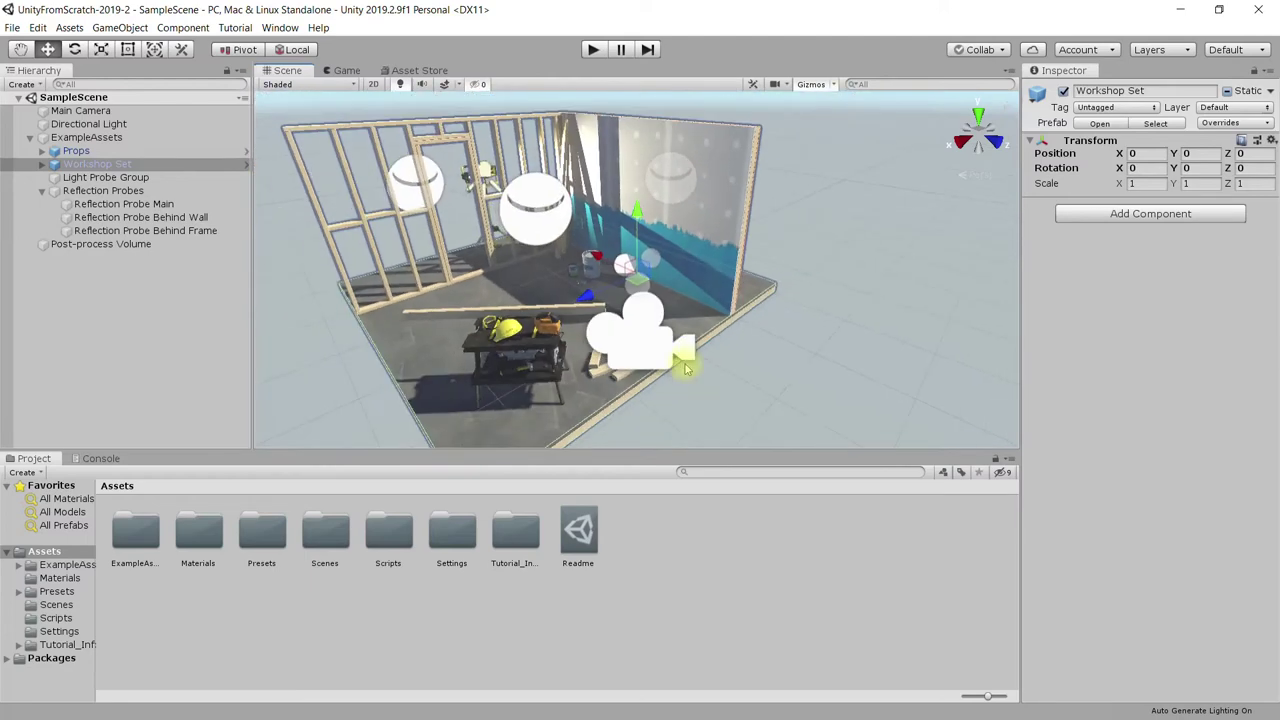
scroll(686, 369, down, 1)
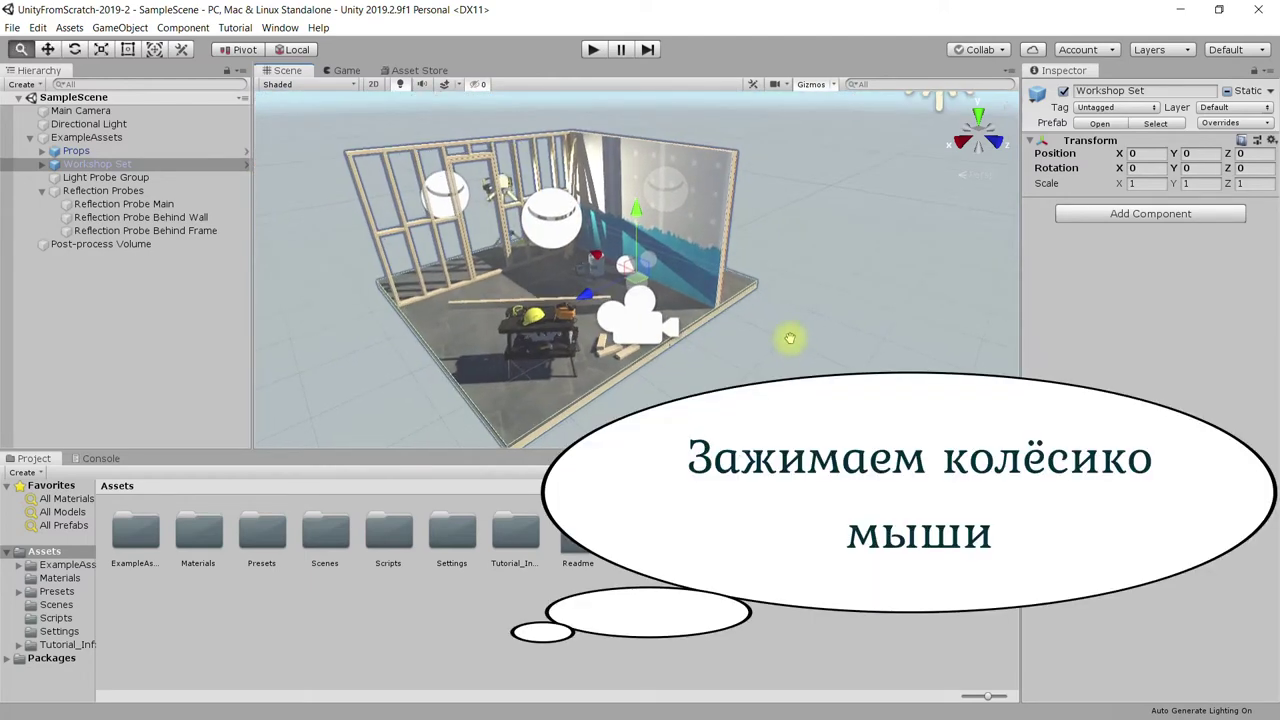
- Pan, orbit and fly the camera around the stud-framed wall toward the set's cork back wall
mouse_move(790, 339)
middle_down()
mouse_move(905, 372)
mouse_move(940, 360)
mouse_move(680, 267)
mouse_move(752, 320)
middle_up()
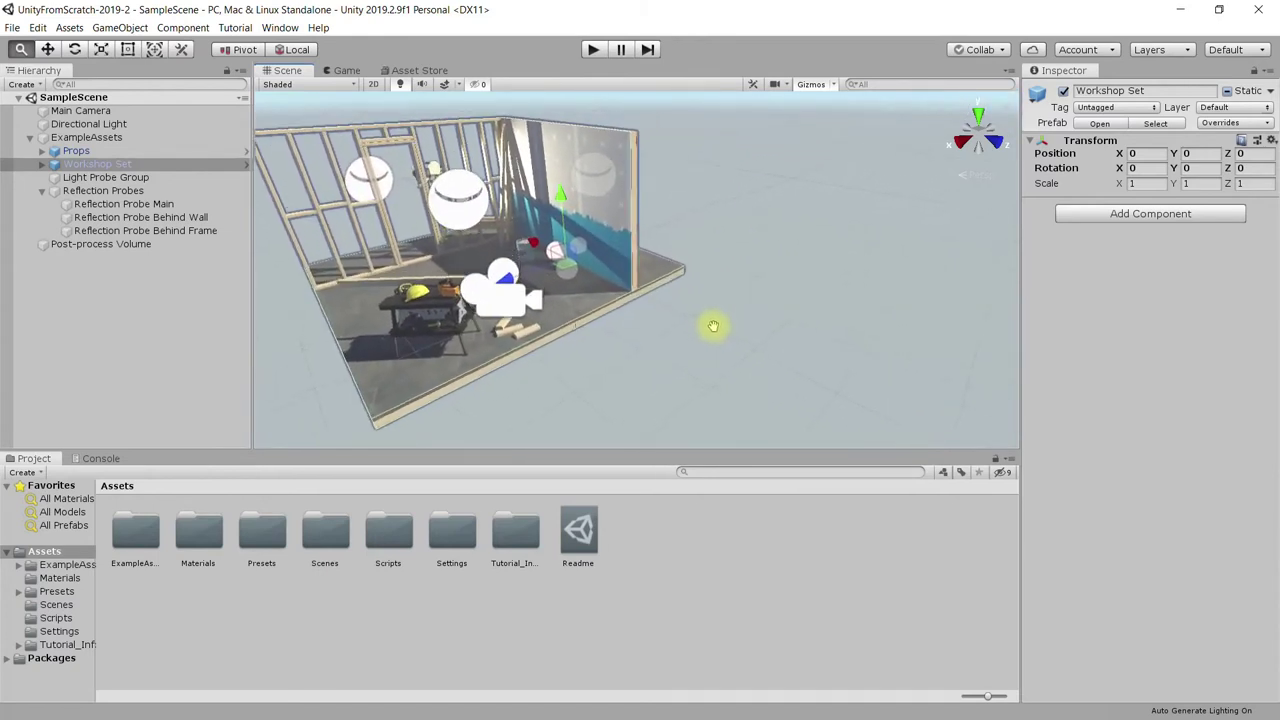
middle_drag(752, 320, 729, 351)
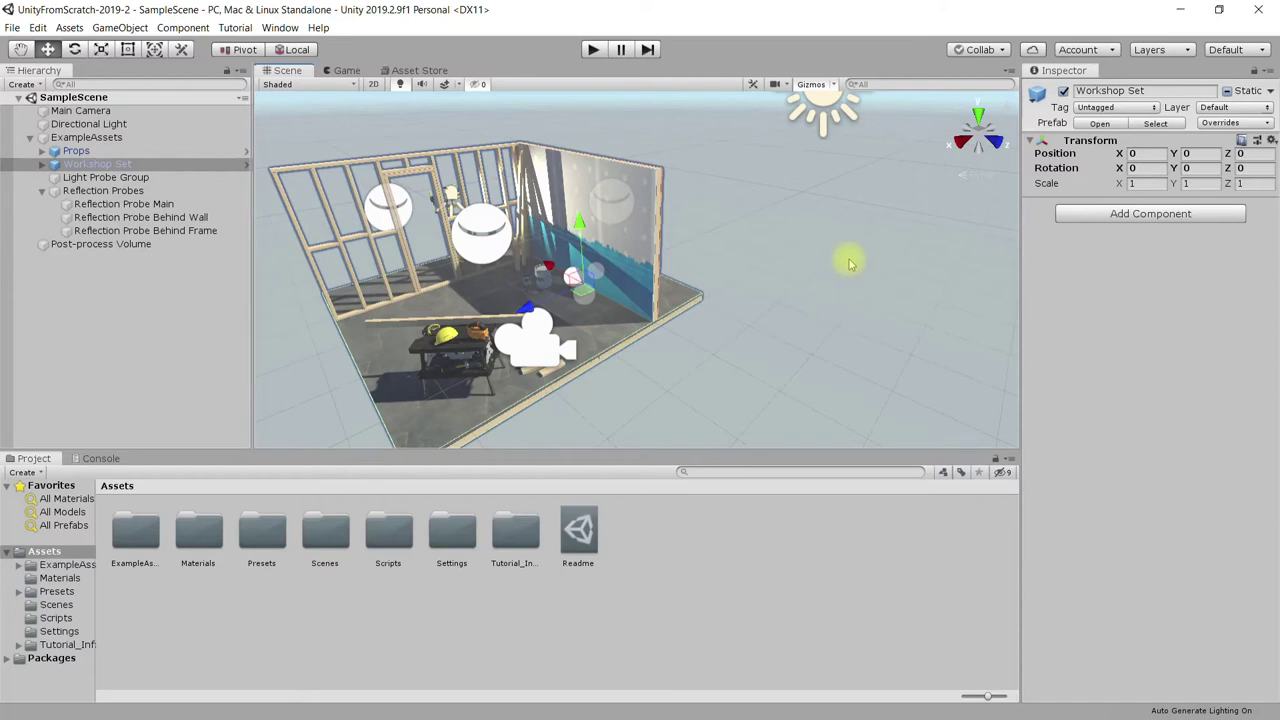
mouse_move(855, 270)
right_down()
mouse_move(800, 270)
mouse_move(914, 252)
mouse_move(886, 291)
right_up()
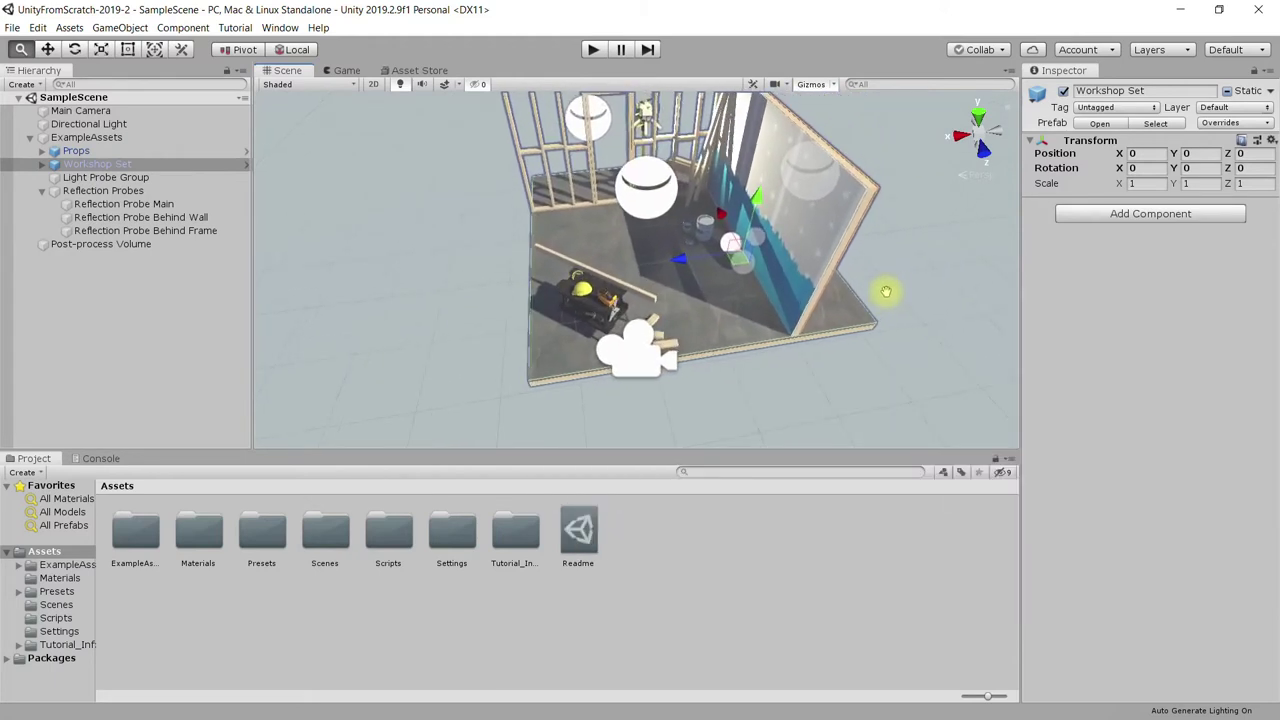
right_drag(886, 291, 912, 228)
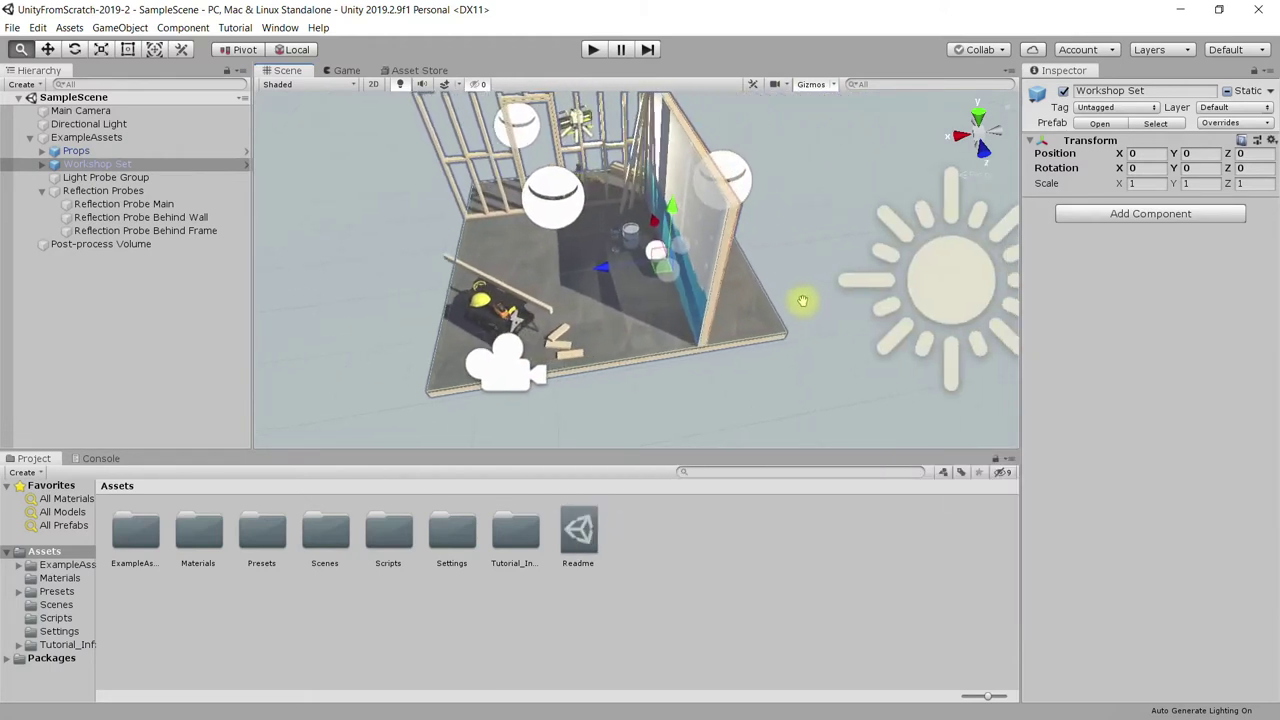
mouse_move(912, 228)
right_down()
mouse_move(879, 236)
mouse_move(771, 157)
mouse_move(852, 171)
mouse_move(847, 256)
mouse_move(846, 151)
mouse_move(866, 314)
mouse_move(832, 186)
mouse_move(845, 310)
mouse_move(834, 271)
mouse_move(845, 196)
mouse_move(846, 274)
mouse_move(808, 374)
mouse_move(849, 251)
mouse_move(766, 218)
mouse_move(806, 283)
right_up()
- Zoom, pan and orbit until the cork wall is face-on and close, then select the Hand tool
scroll(754, 251, up, 5)
scroll(714, 244, up, 2)
drag(714, 244, 900, 271)
mouse_move(900, 271)
right_down()
mouse_move(975, 272)
mouse_move(343, 231)
right_up()
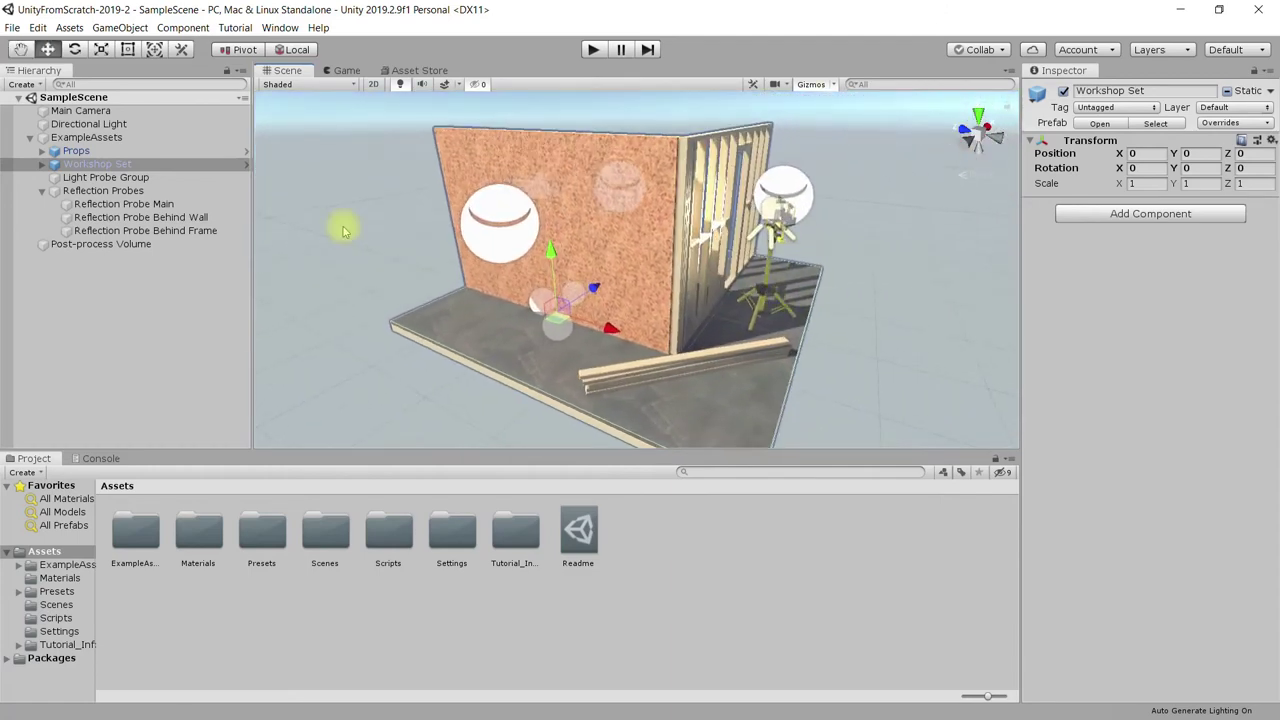
right_drag(345, 217, 416, 239)
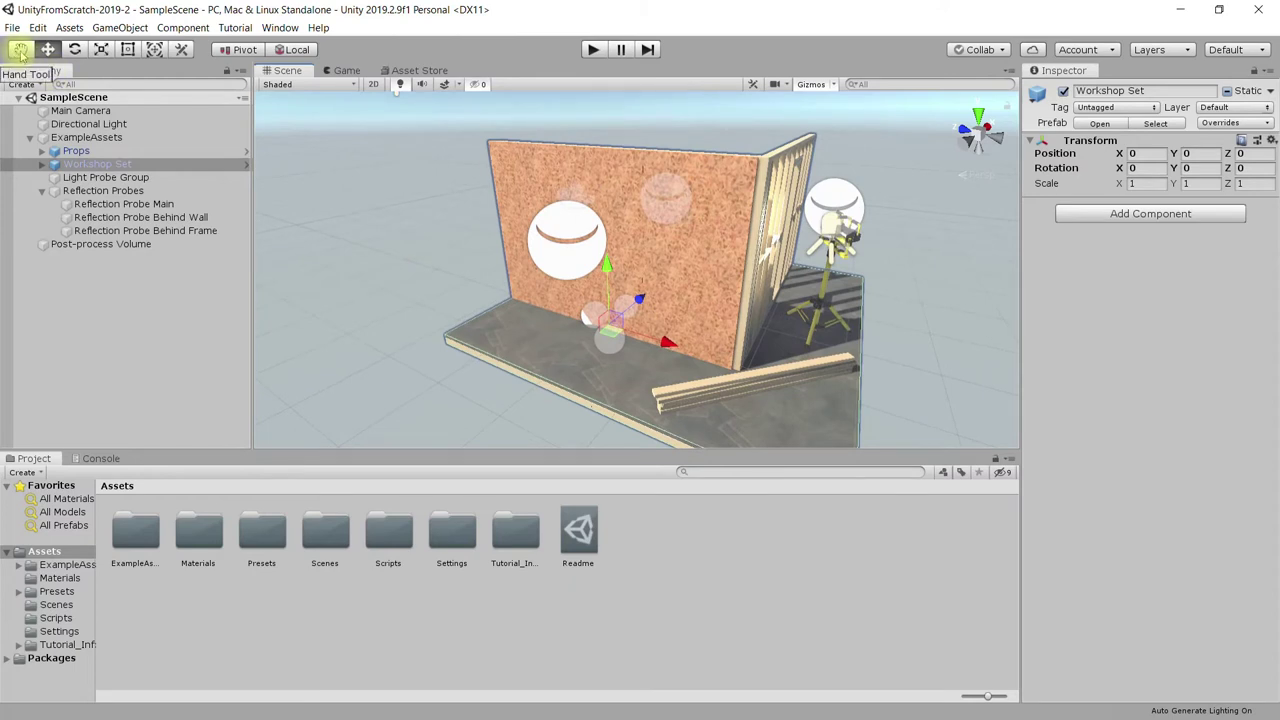
click(20, 50)
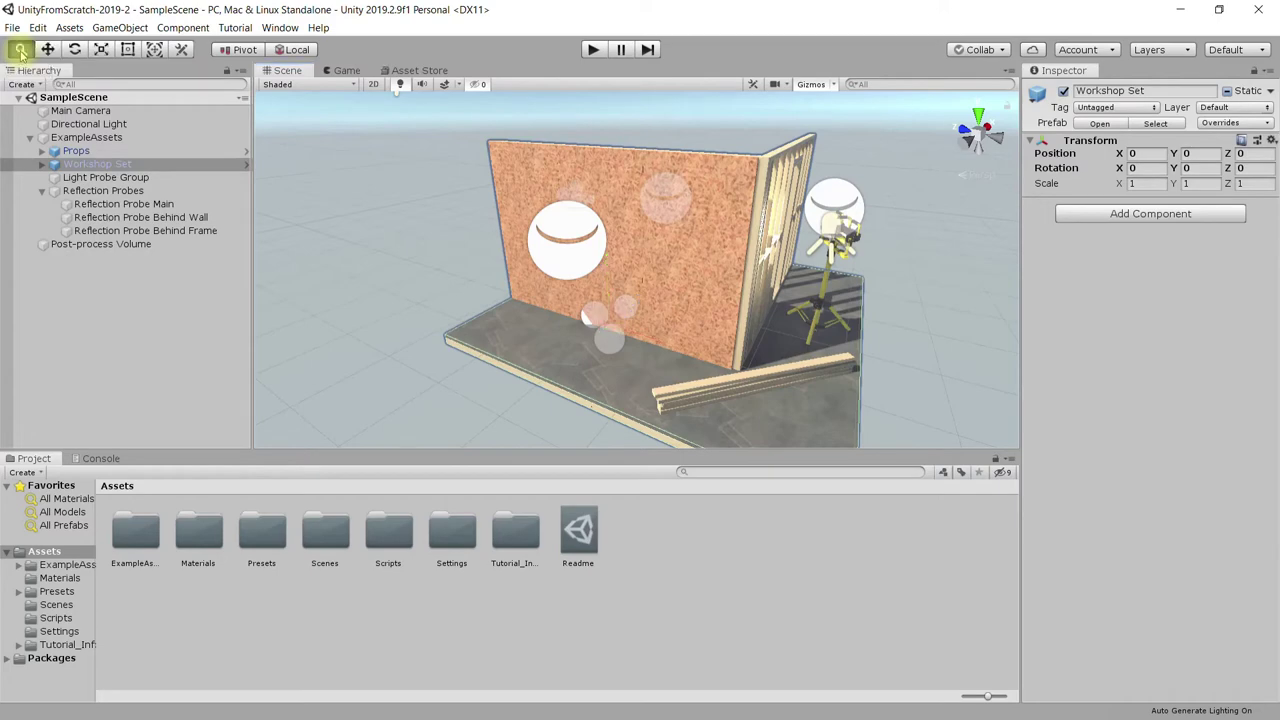
- Pan, zoom and orbit until the workbench with the yellow hard hat faces the camera
mouse_move(373, 210)
mouse_down()
mouse_move(476, 239)
mouse_move(529, 357)
mouse_move(529, 265)
mouse_up()
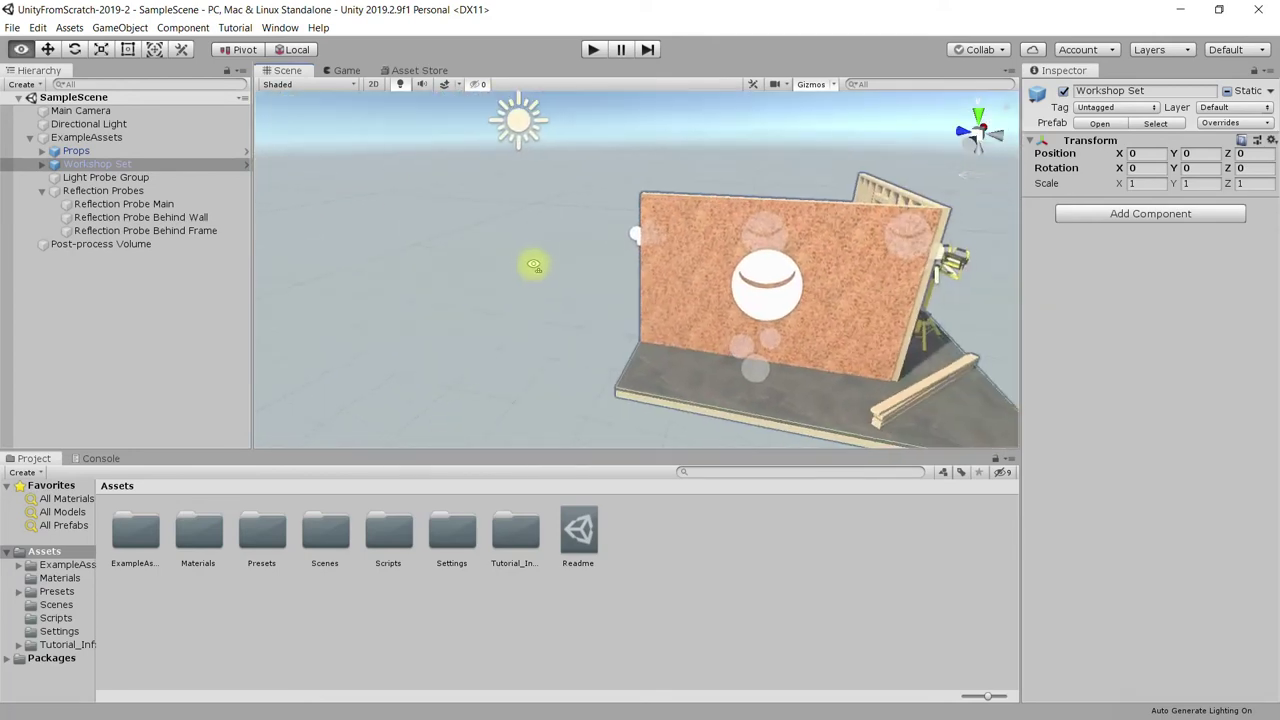
scroll(537, 263, down, 3)
mouse_move(363, 305)
mouse_down()
mouse_move(543, 297)
mouse_move(446, 320)
mouse_up()
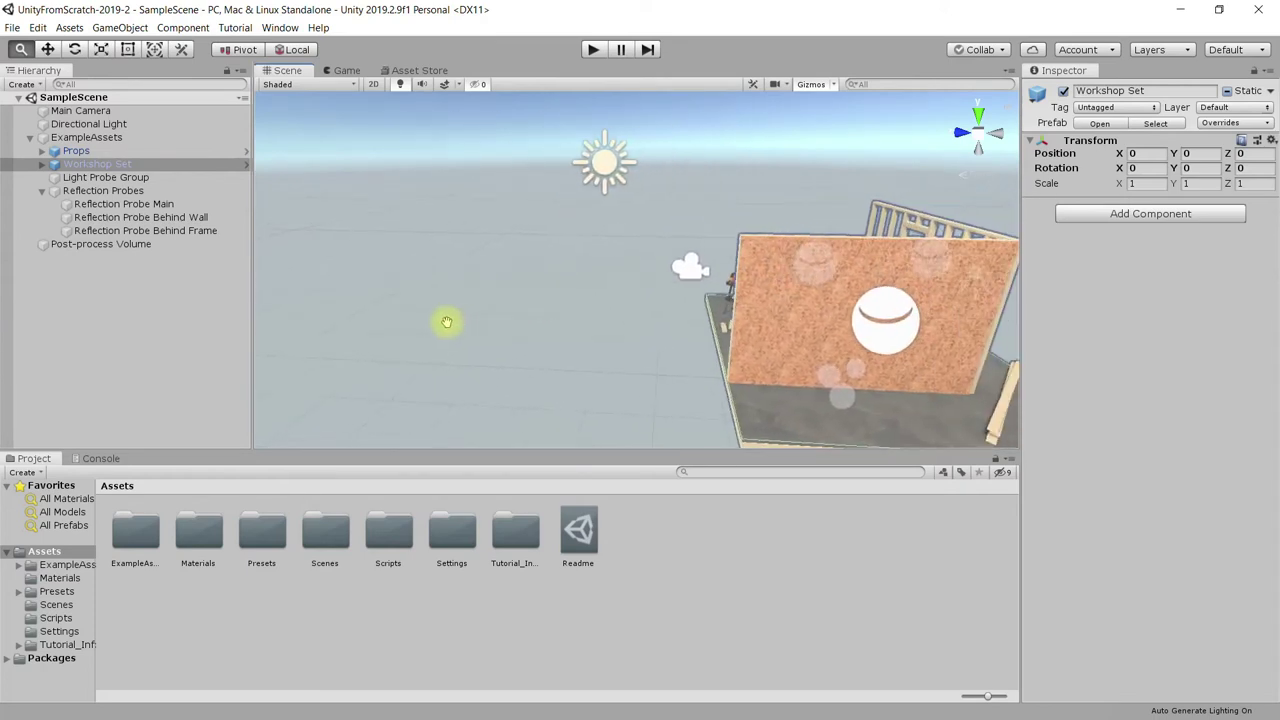
mouse_move(494, 266)
mouse_down()
mouse_move(561, 301)
mouse_move(494, 315)
mouse_up()
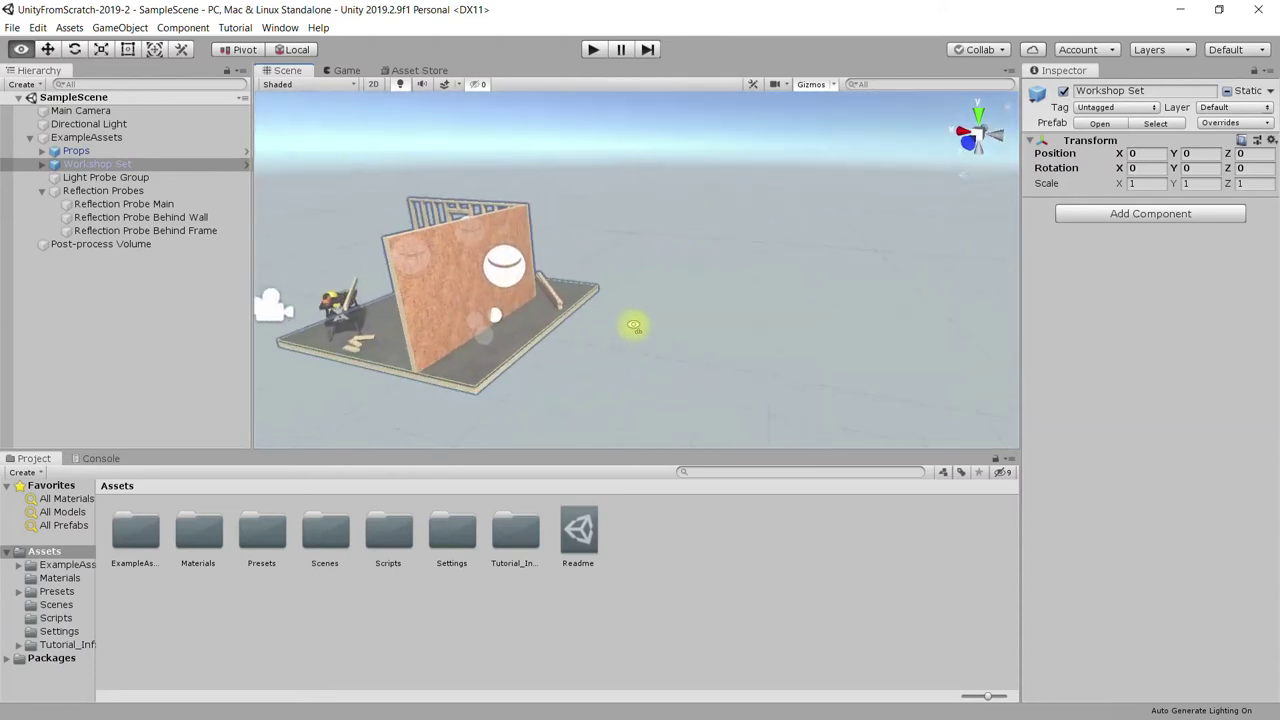
alt+drag(494, 315, 706, 323)
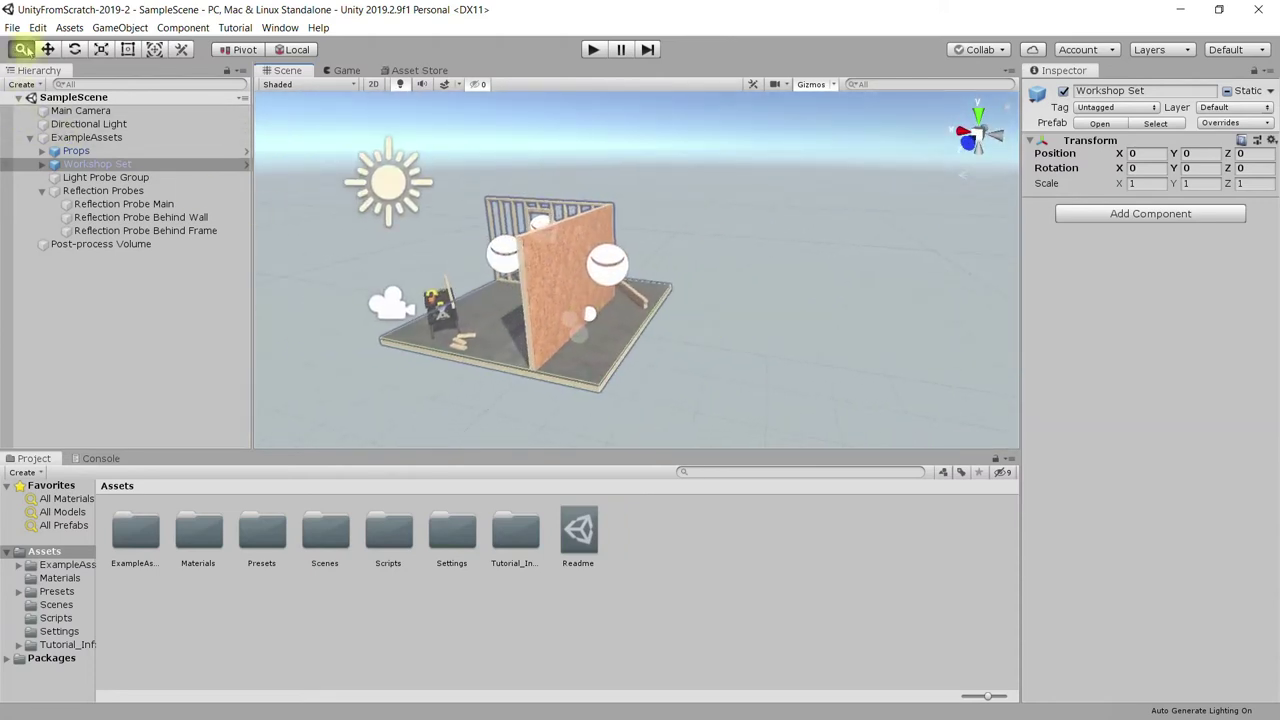
alt+drag(387, 291, 508, 314)
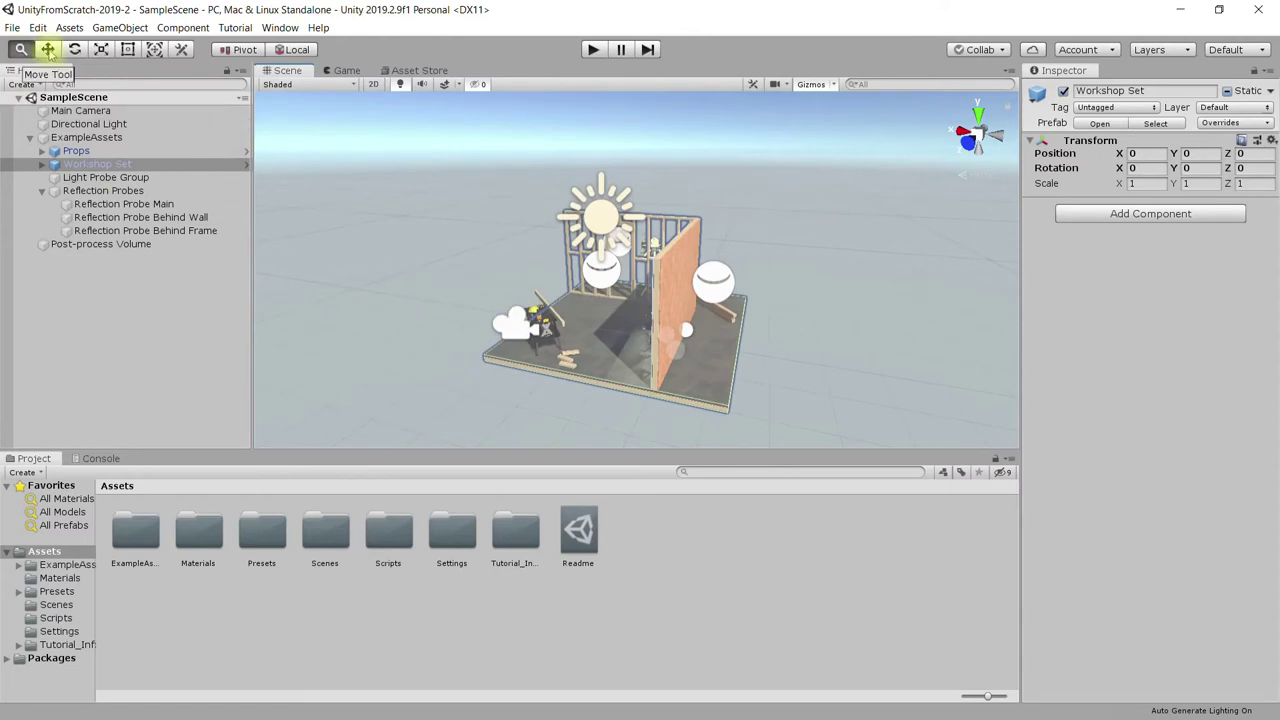
mouse_move(451, 314)
alt+mouse_down()
mouse_move(606, 299)
mouse_move(650, 271)
alt+mouse_up()
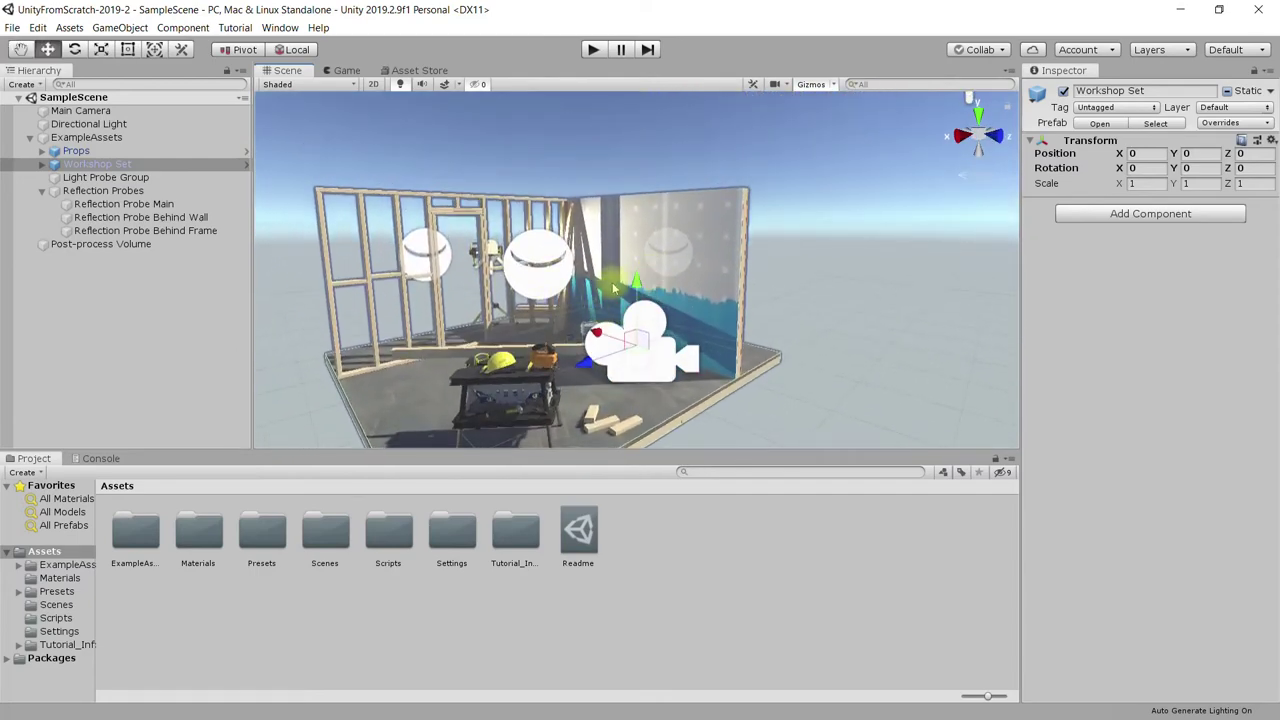
alt+drag(629, 307, 633, 318)
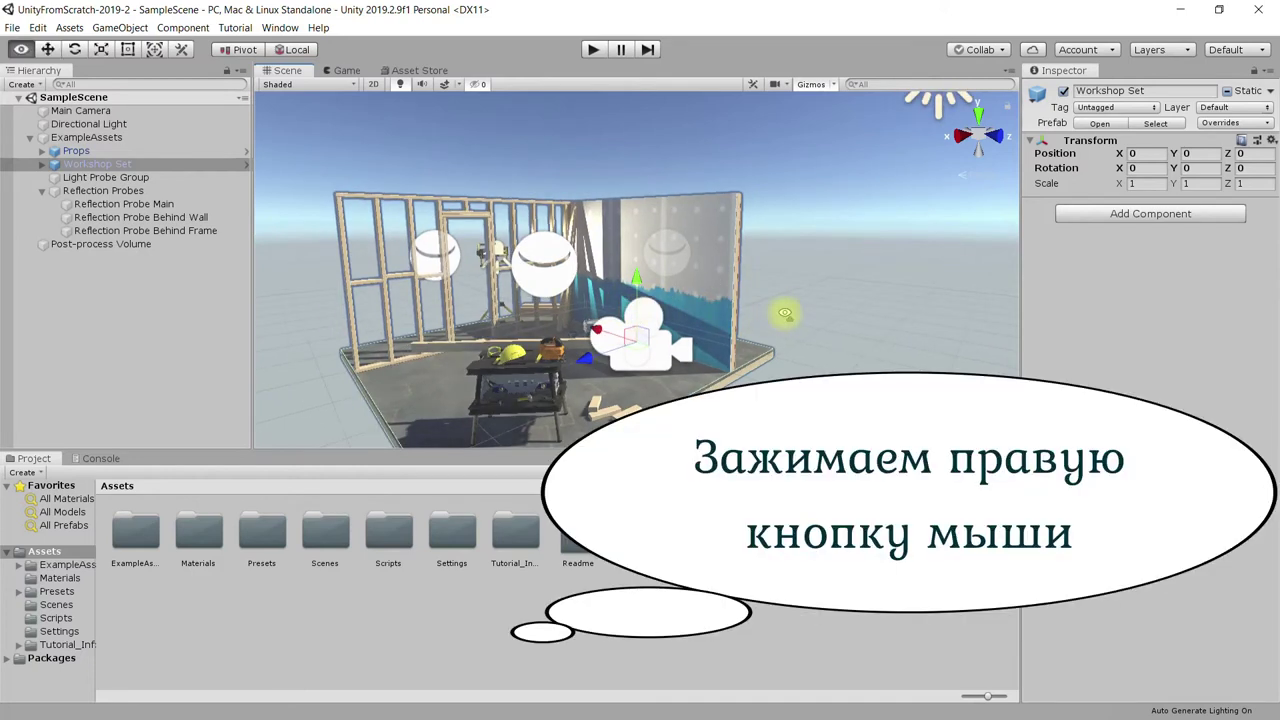
- Fly into the wall frame and back out, then turn toward the blue wall and paint buckets
right_drag(637, 270, 600, 275)
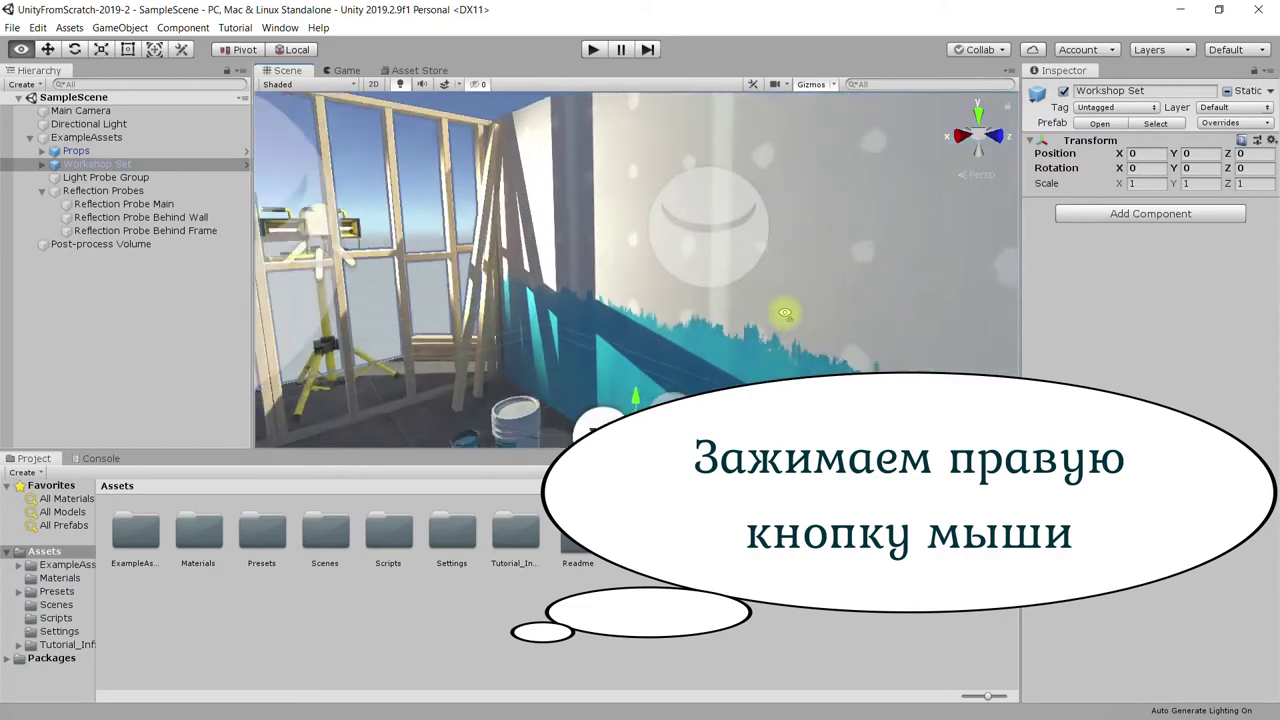
right_drag(711, 341, 711, 330)
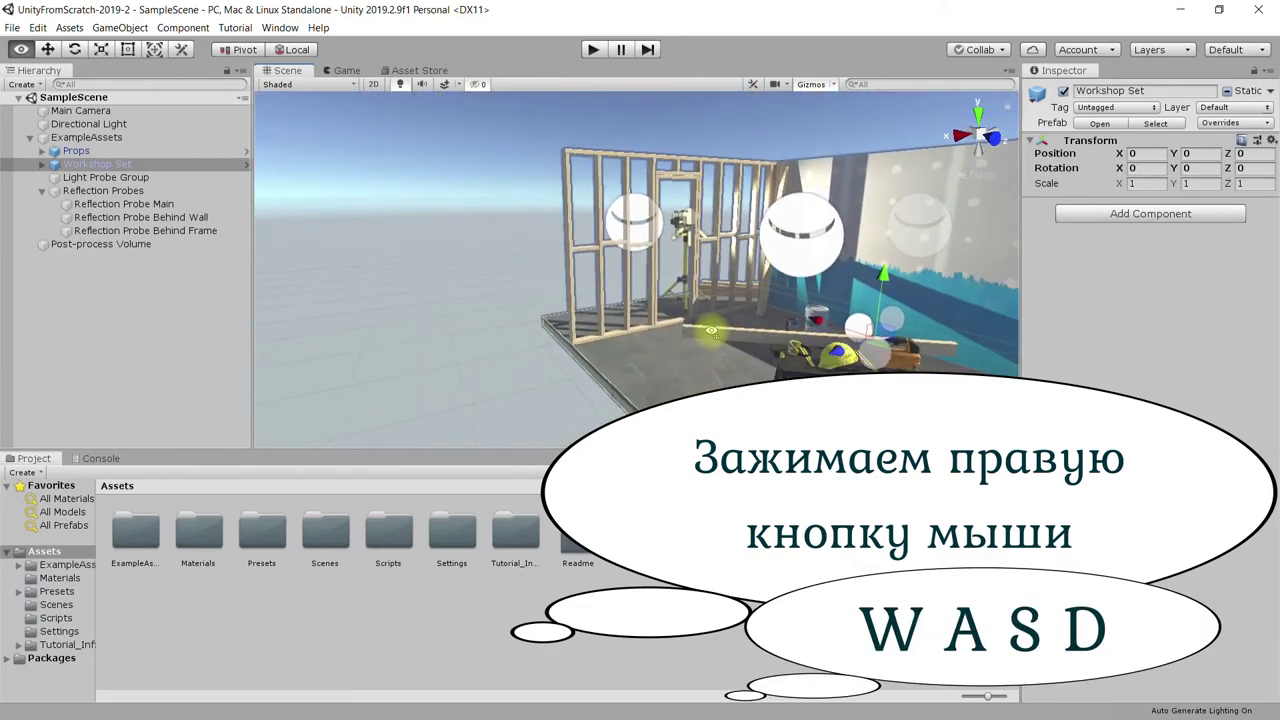
right_drag(711, 330, 711, 330)
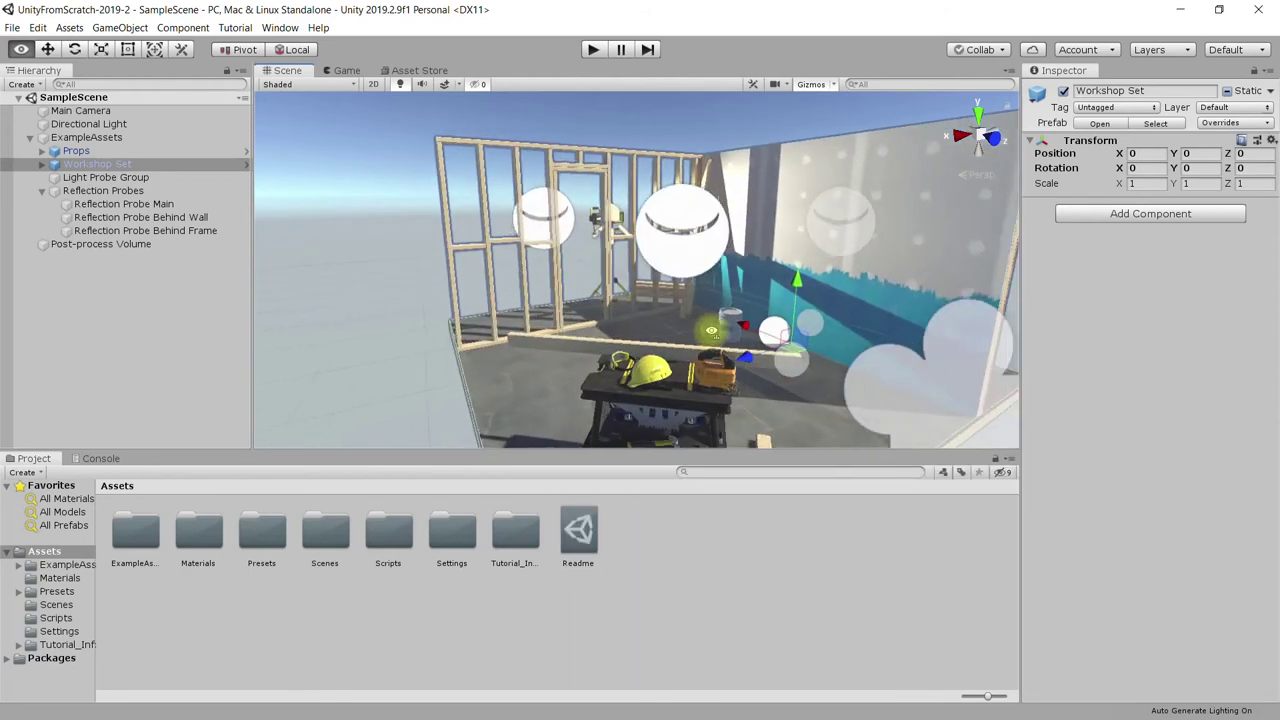
right_drag(711, 330, 713, 337)
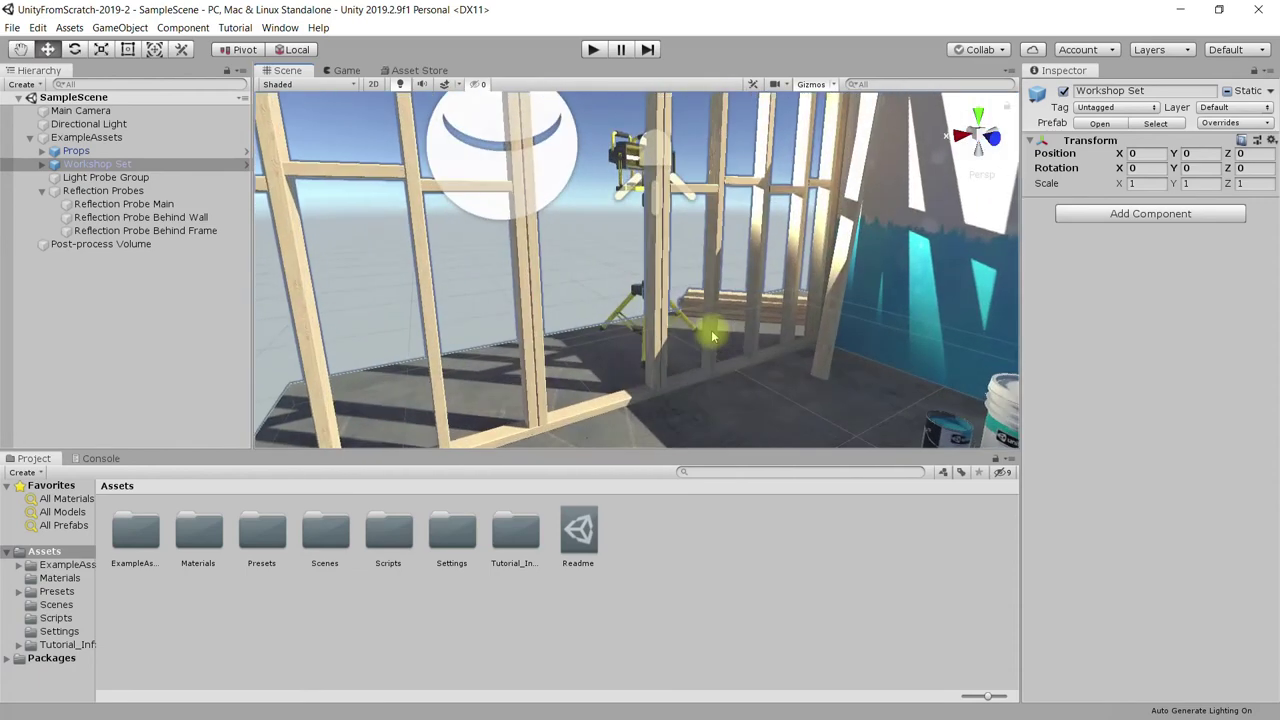
scroll(713, 337, down, 3)
scroll(740, 330, down, 3)
scroll(765, 320, down, 3)
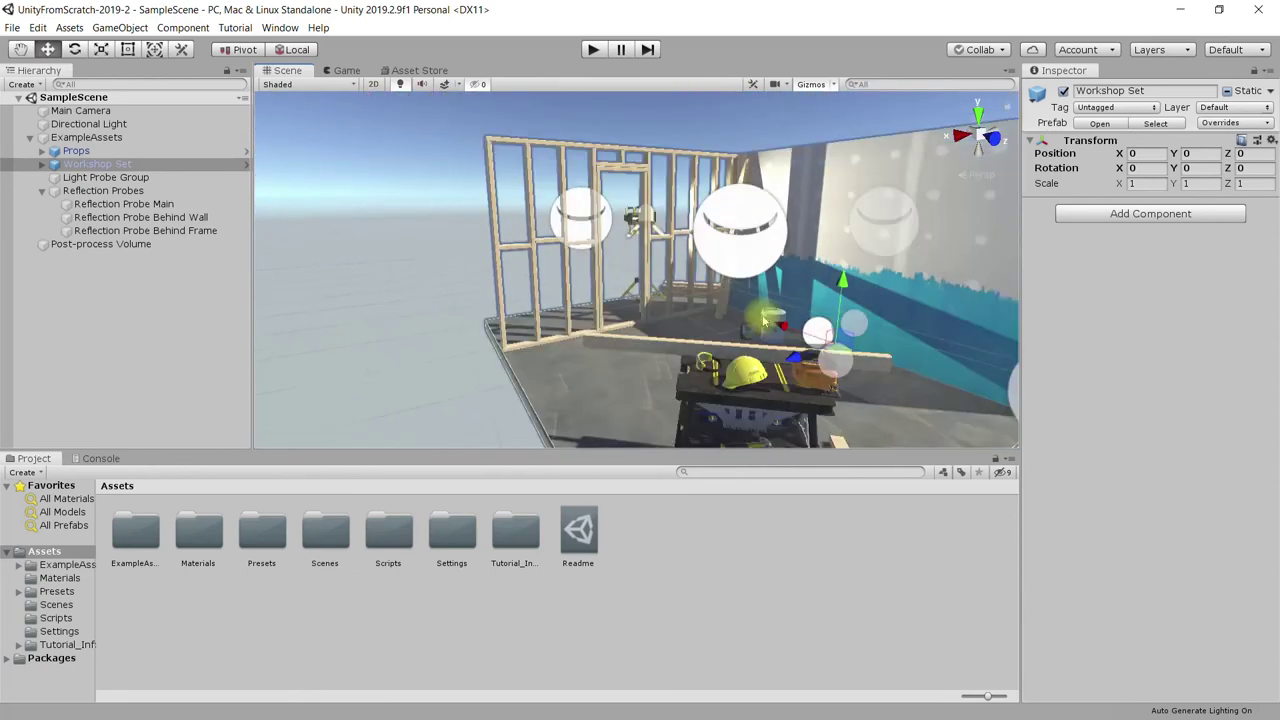
scroll(764, 320, up, 5)
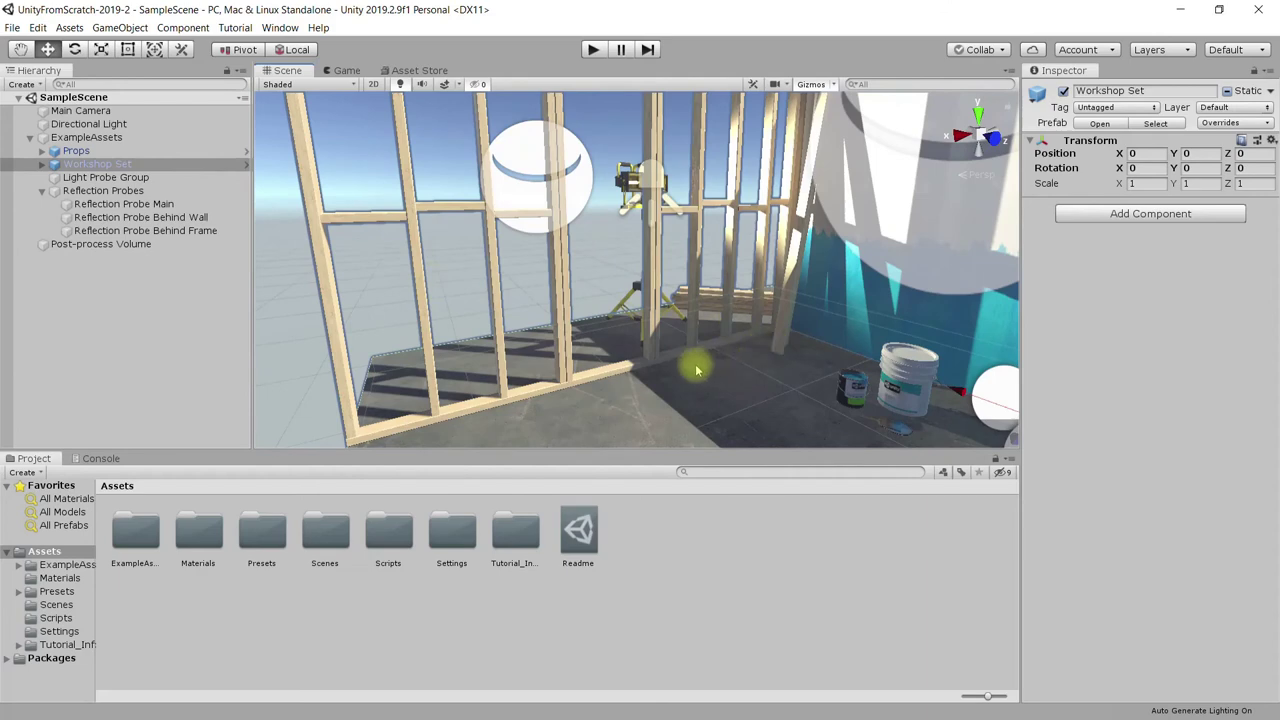
right_drag(694, 363, 726, 311)
scroll(724, 311, down, 4)
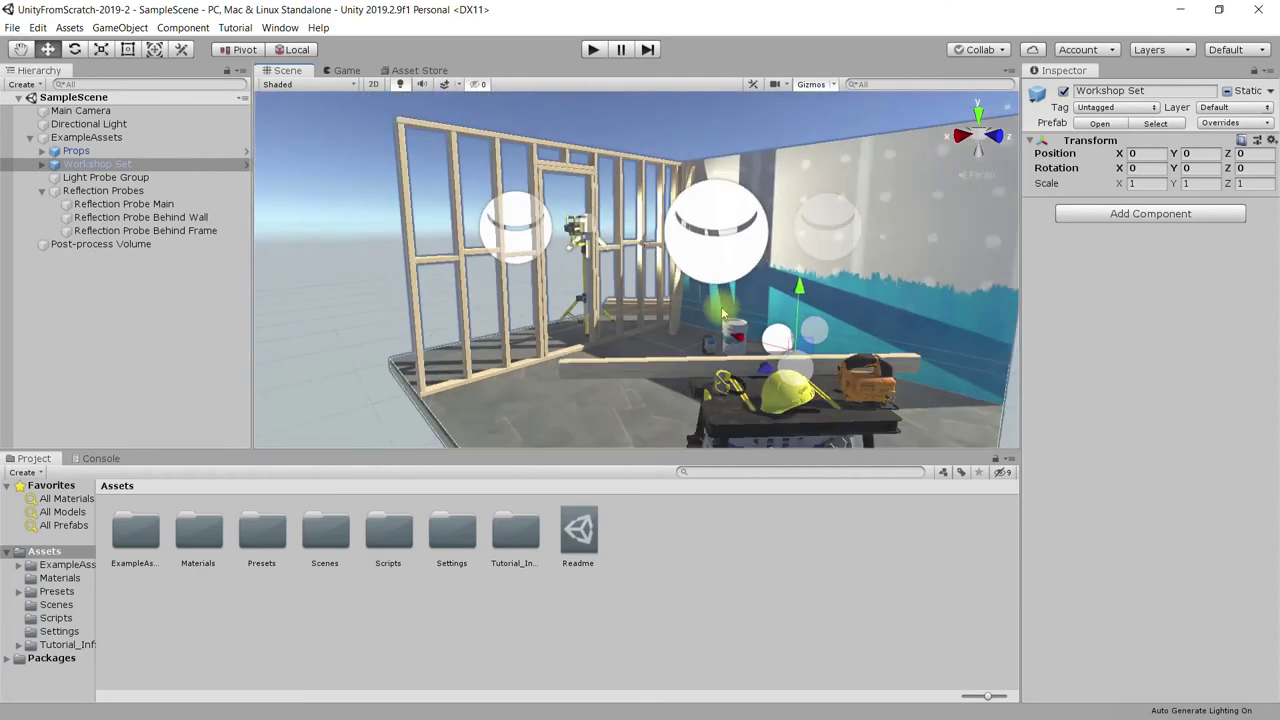
- Pan and zoom away from the workshop set until only empty floor and sky fill the view
middle_drag(398, 285, 897, 343)
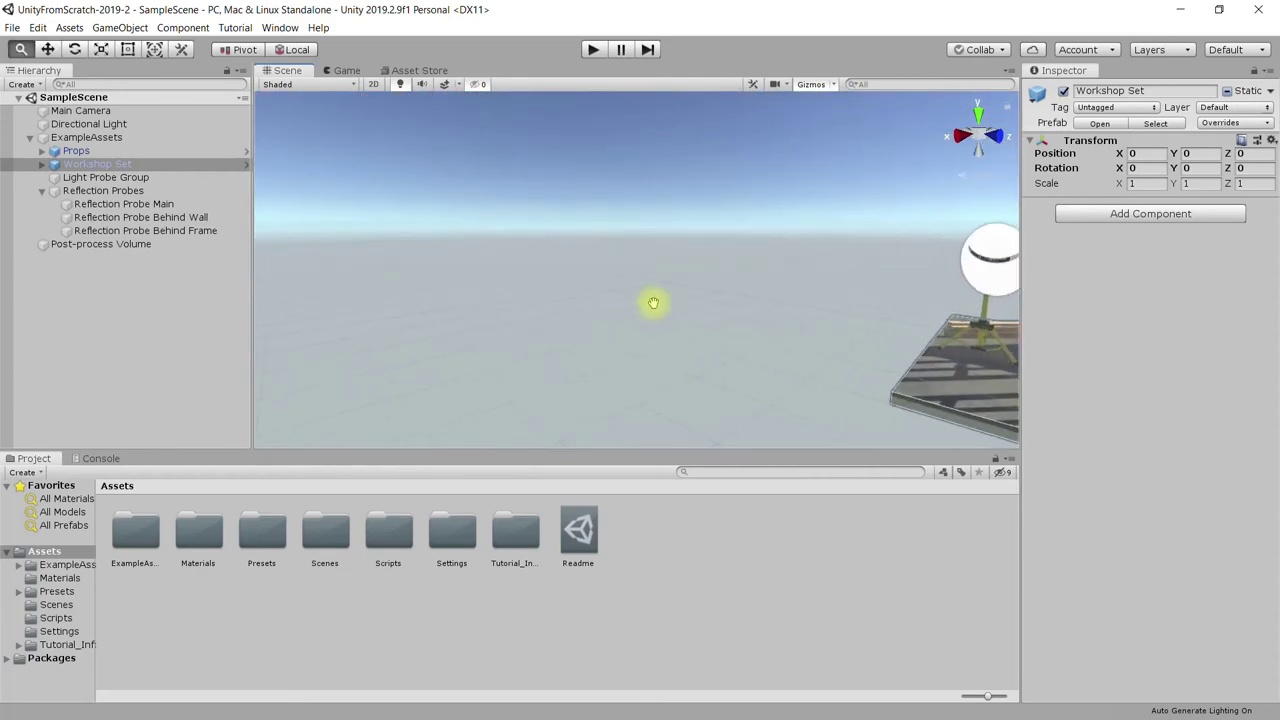
mouse_move(521, 315)
right_down()
mouse_move(608, 305)
mouse_move(529, 289)
right_up()
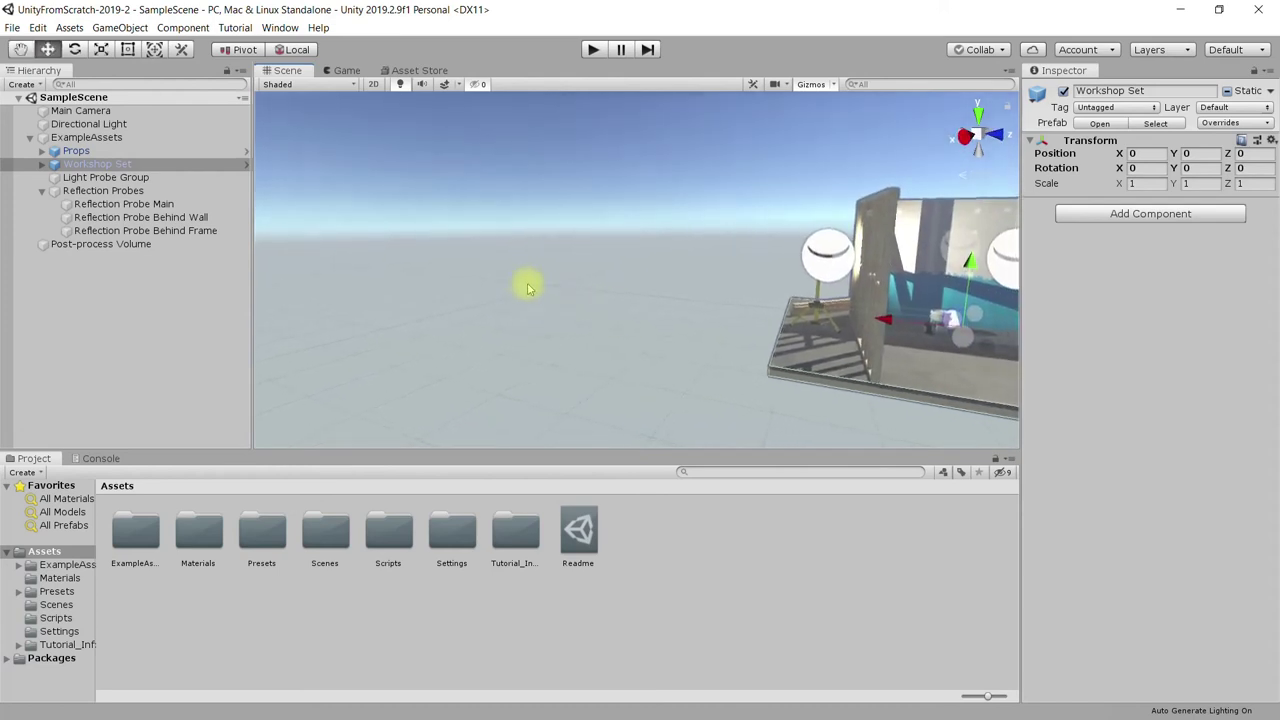
alt+right_drag(598, 225, 663, 394)
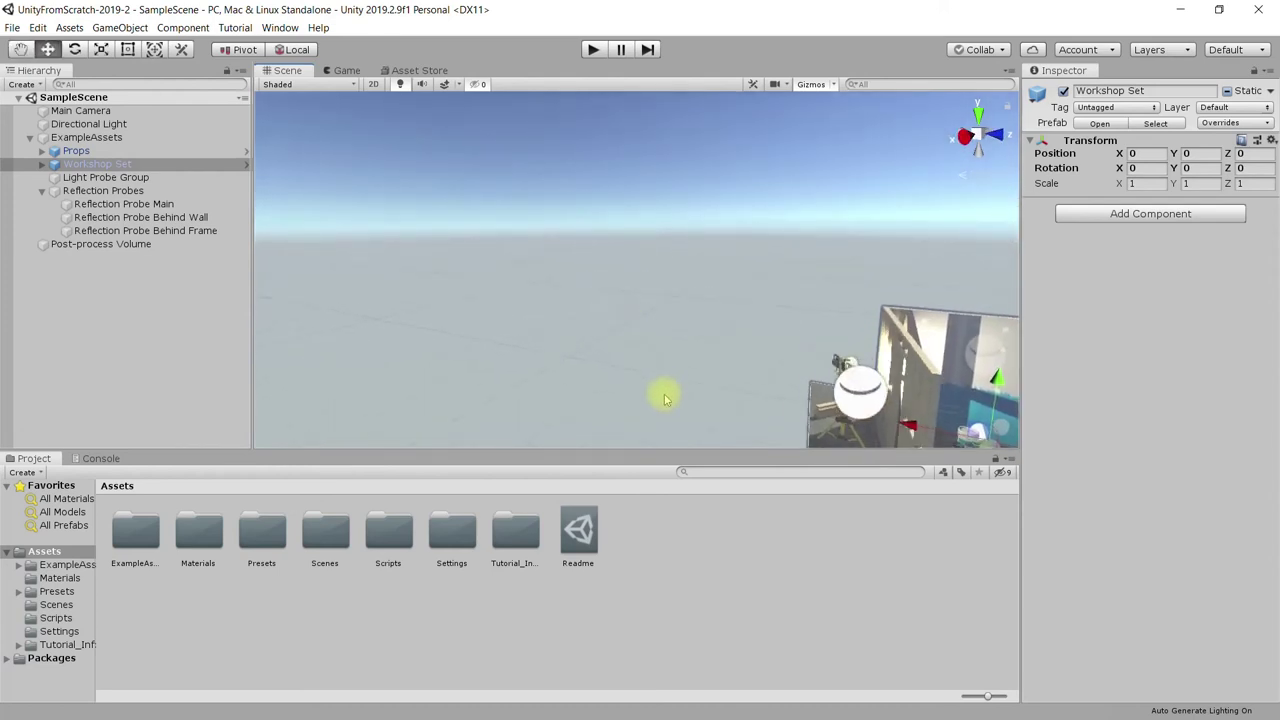
alt+right_drag(606, 257, 767, 319)
middle_drag(767, 319, 854, 336)
mouse_move(492, 268)
middle_down()
mouse_move(671, 329)
mouse_move(844, 295)
middle_up()
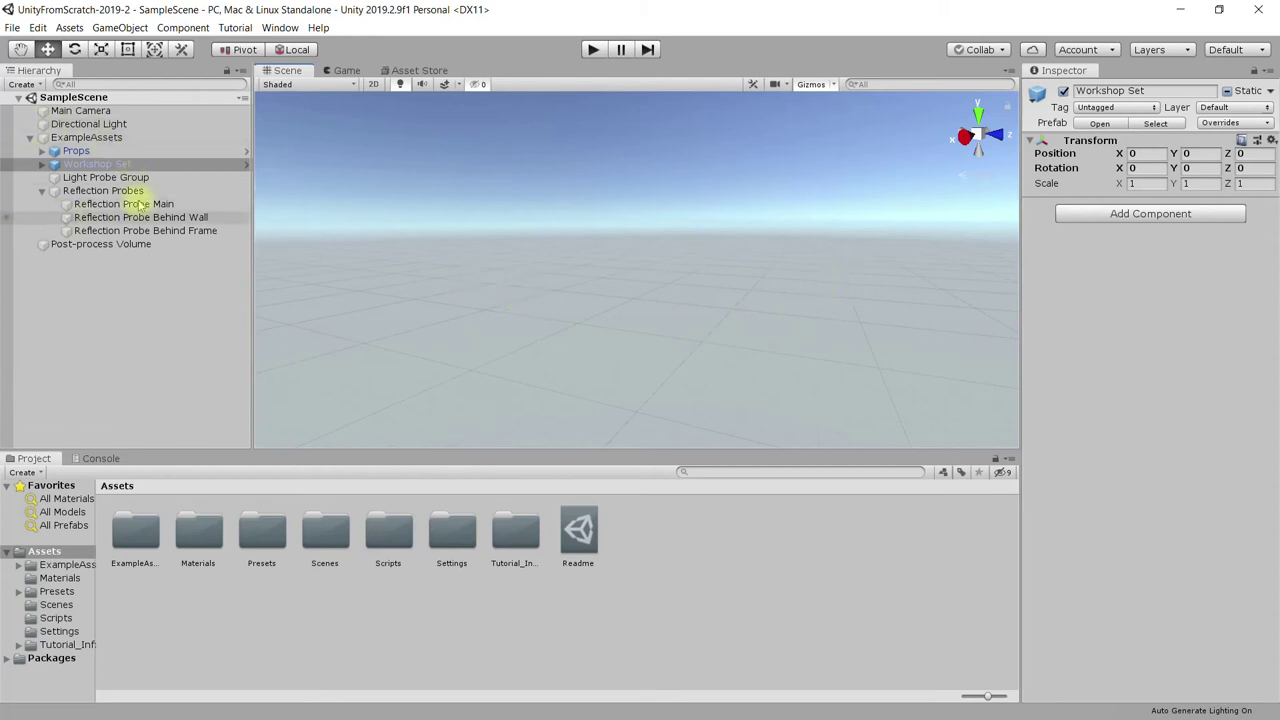
- Frame the ExampleAssets group with F, adjust the zoom, then pan it off to the right
drag(44, 156, 87, 145)
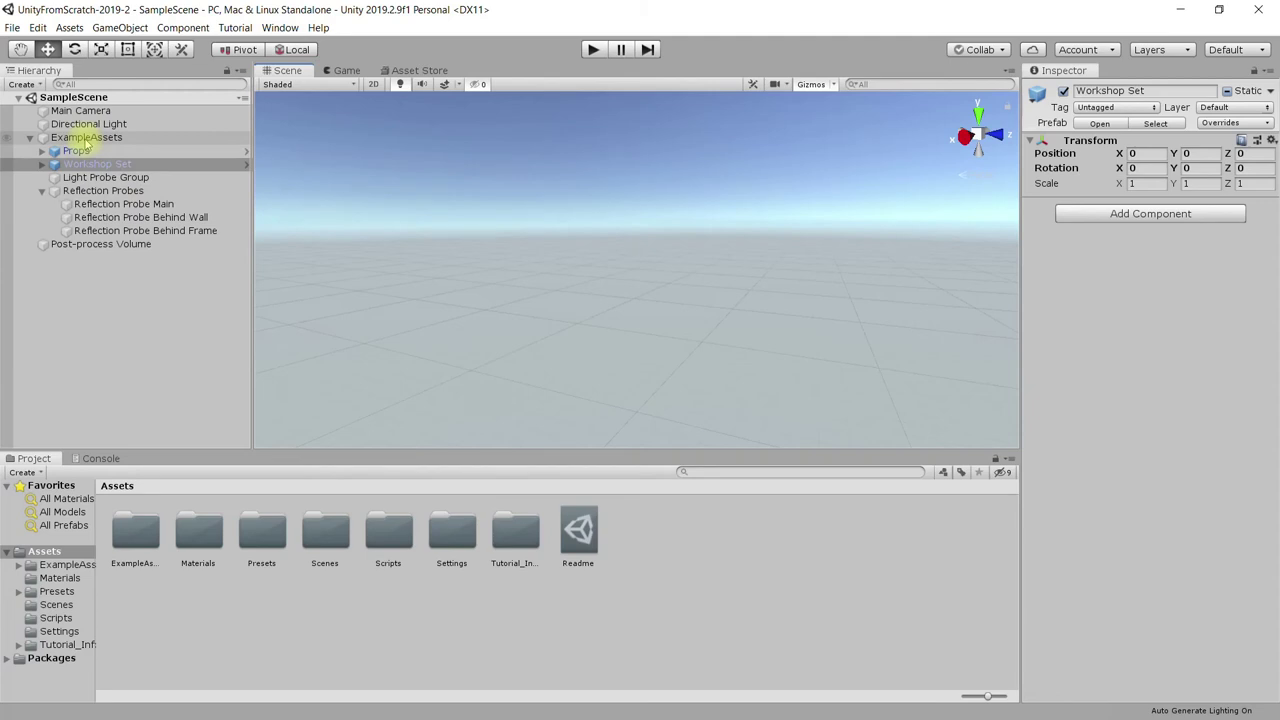
drag(87, 145, 87, 140)
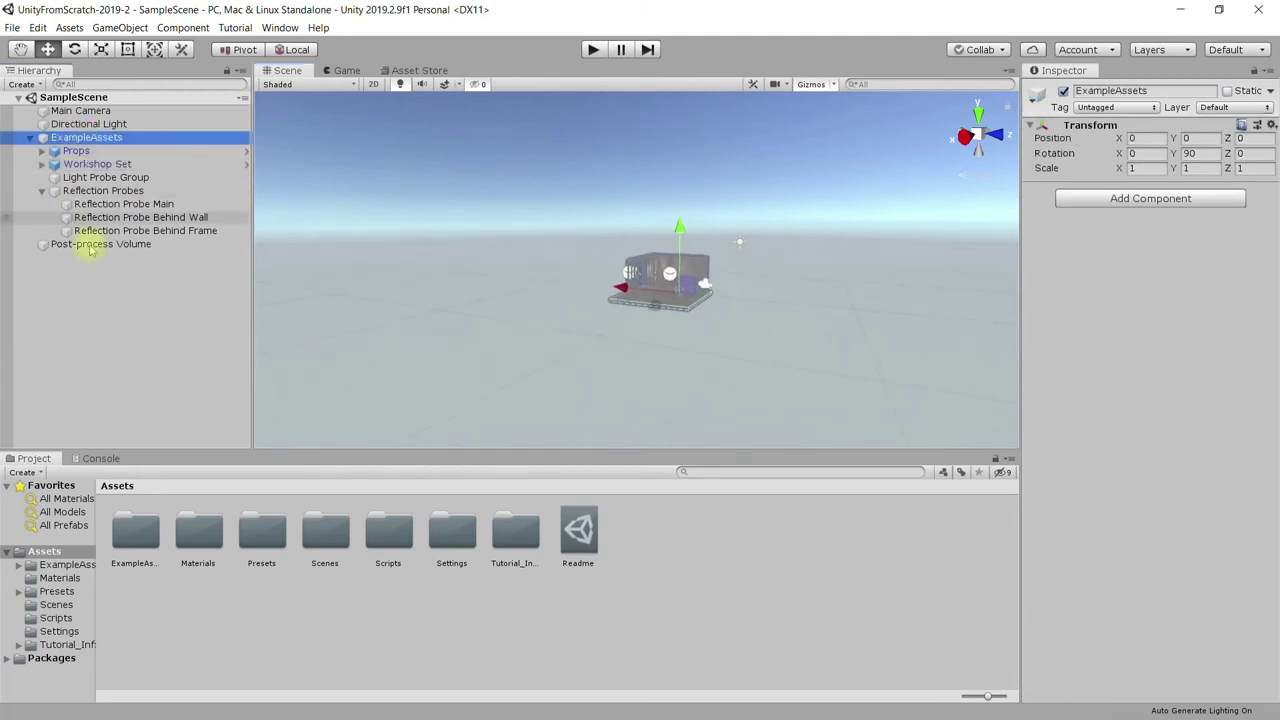
key(f)
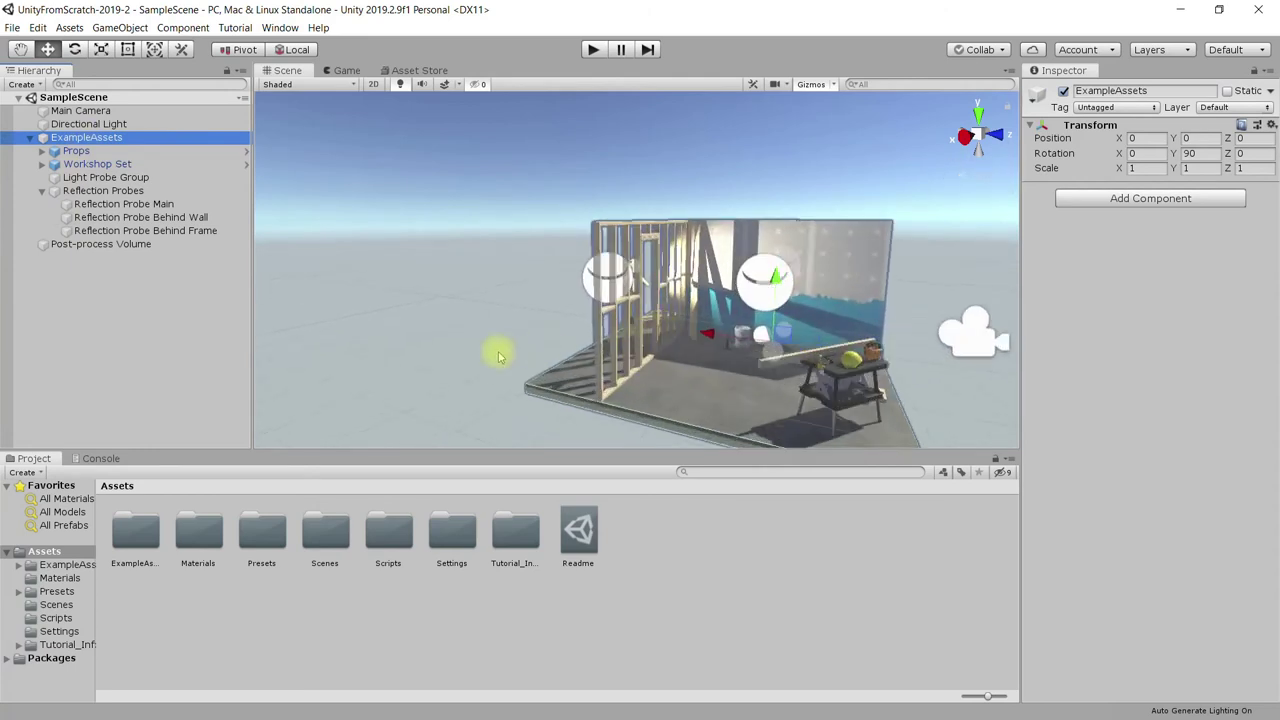
scroll(780, 341, up, 2)
scroll(710, 349, down, 2)
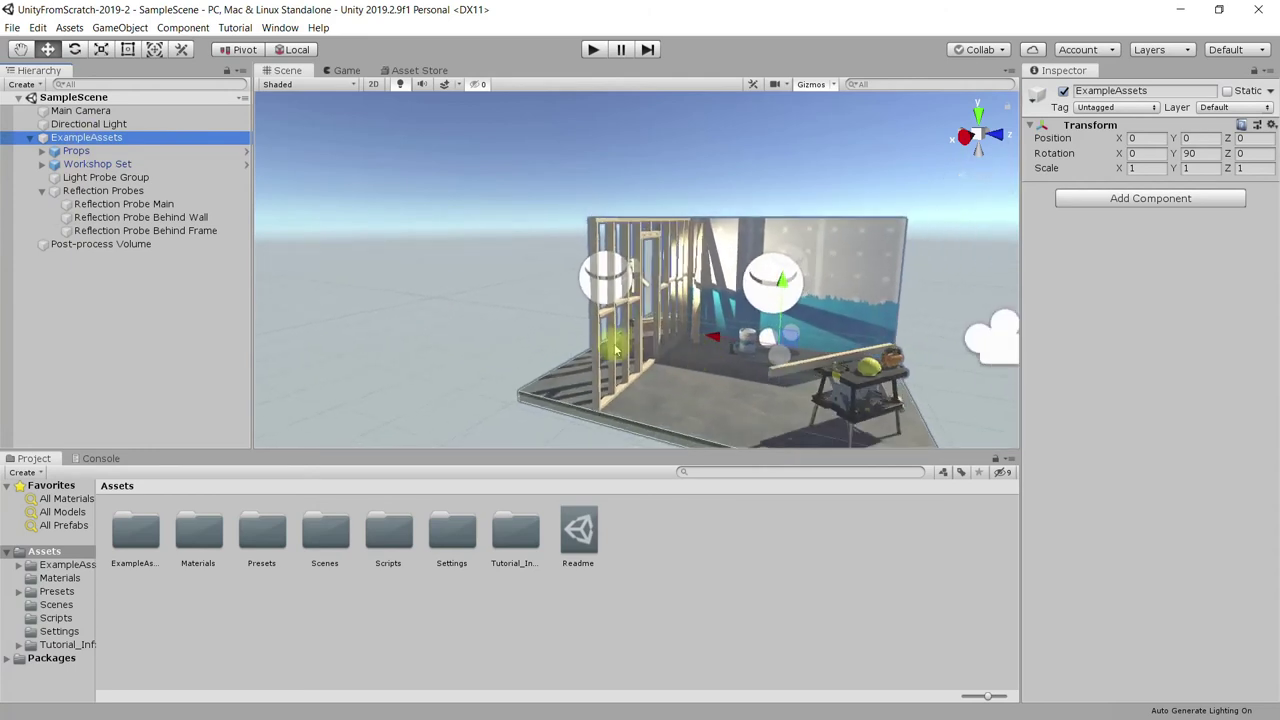
middle_drag(478, 300, 1039, 352)
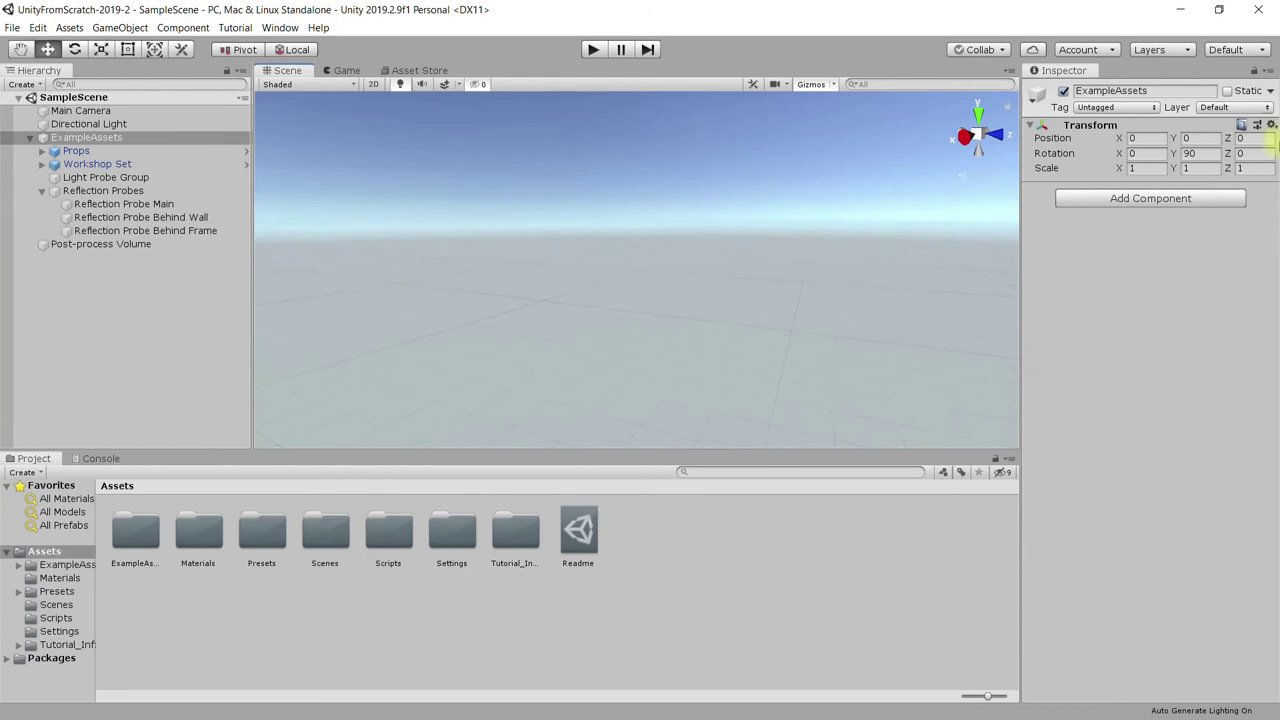
- Open the Layout dropdown showing 2 by 3, 4 Split, Default, Tall and Wide layouts
click(1224, 52)
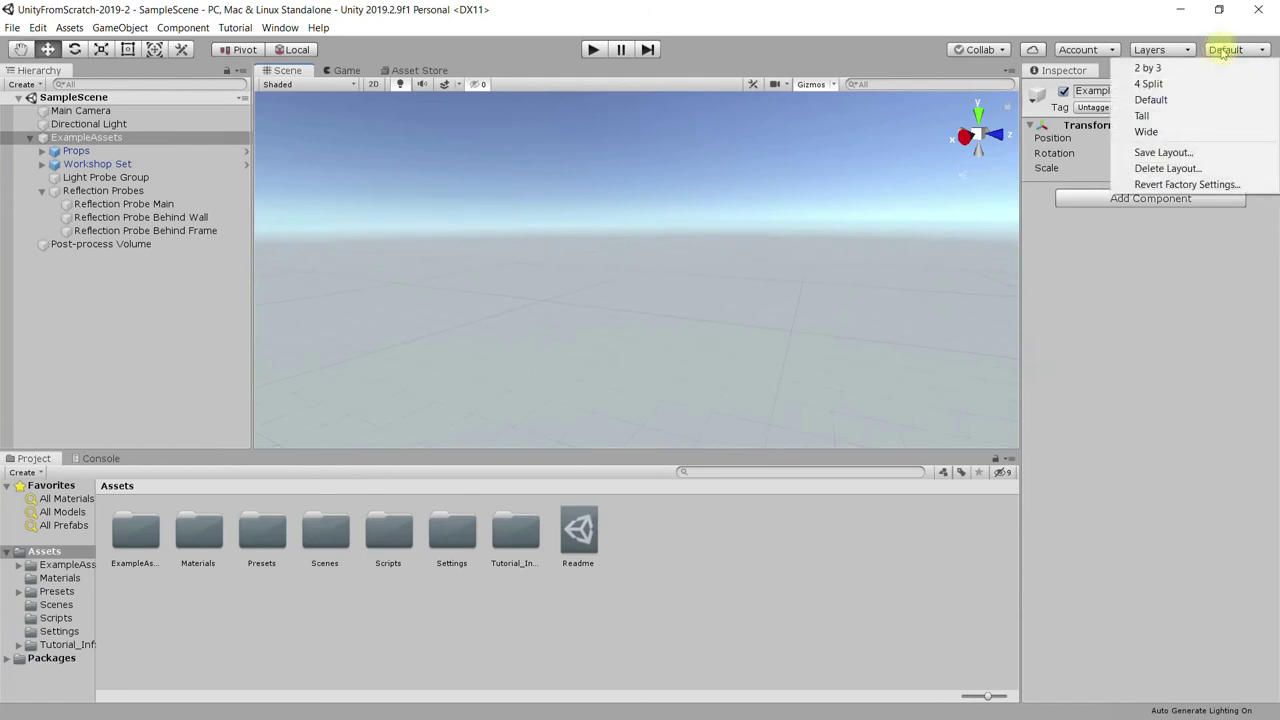